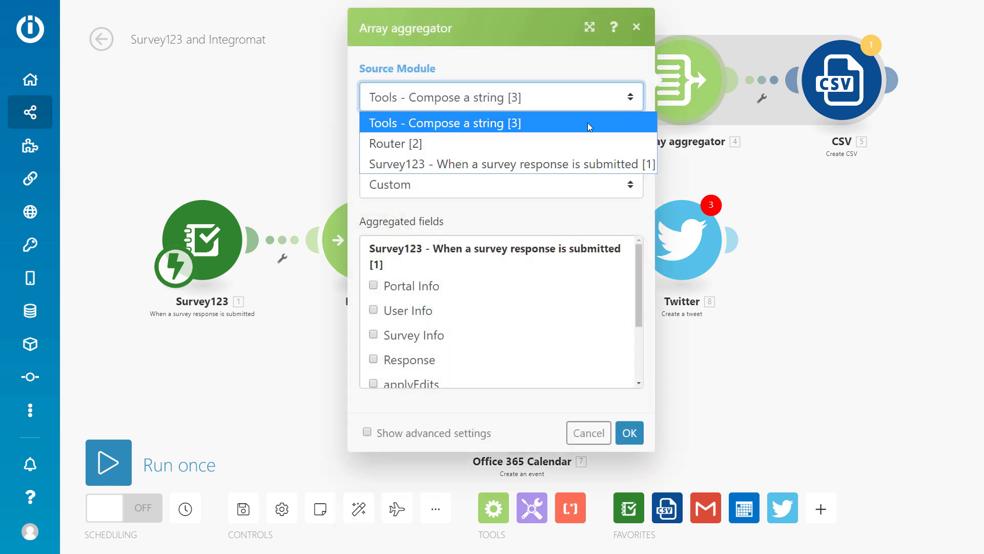
# Step: Set the Array aggregator's source to the Survey123 trigger, then search Google Sheets for a module after Office 365 Calendar
pyautogui.click(561, 164)
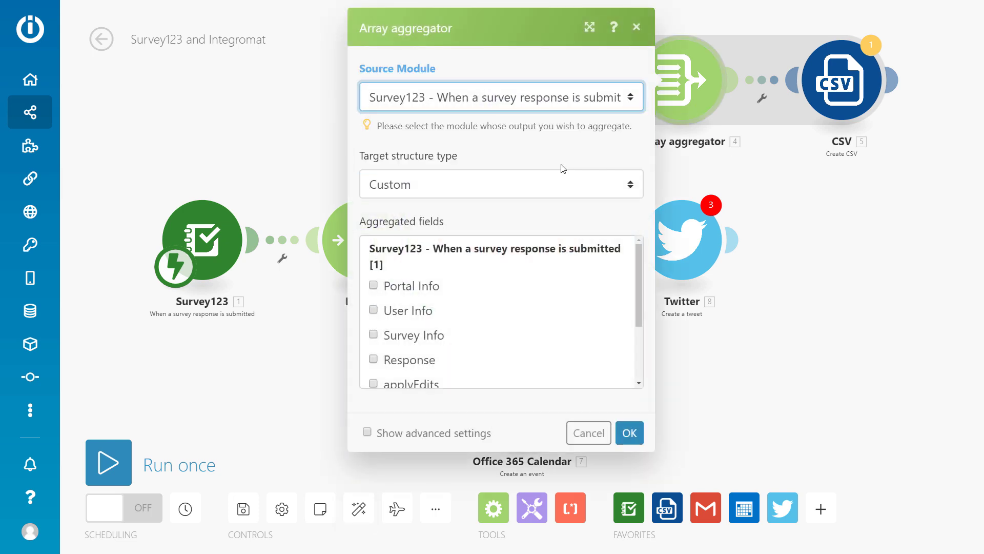
pyautogui.click(630, 432)
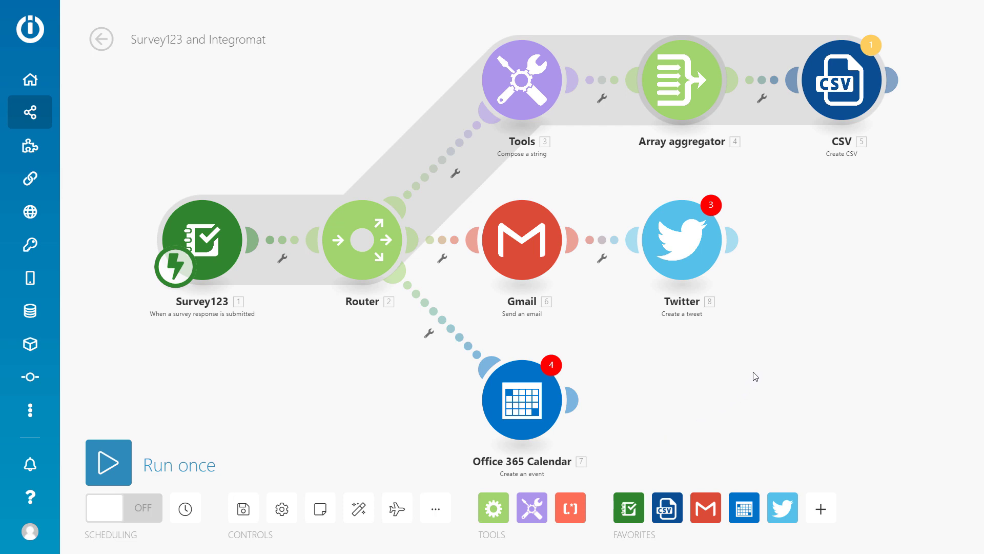
pyautogui.click(572, 400)
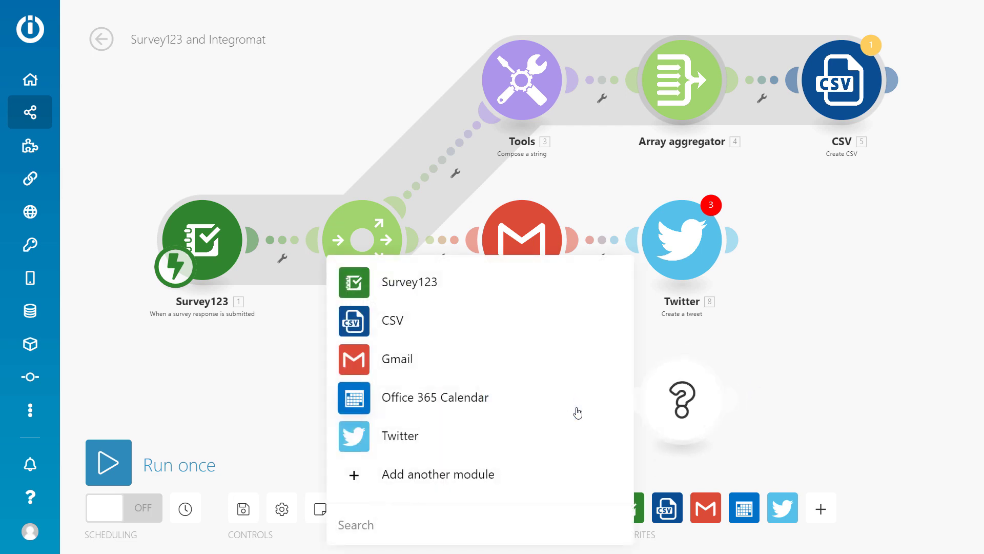
pyautogui.click(490, 470)
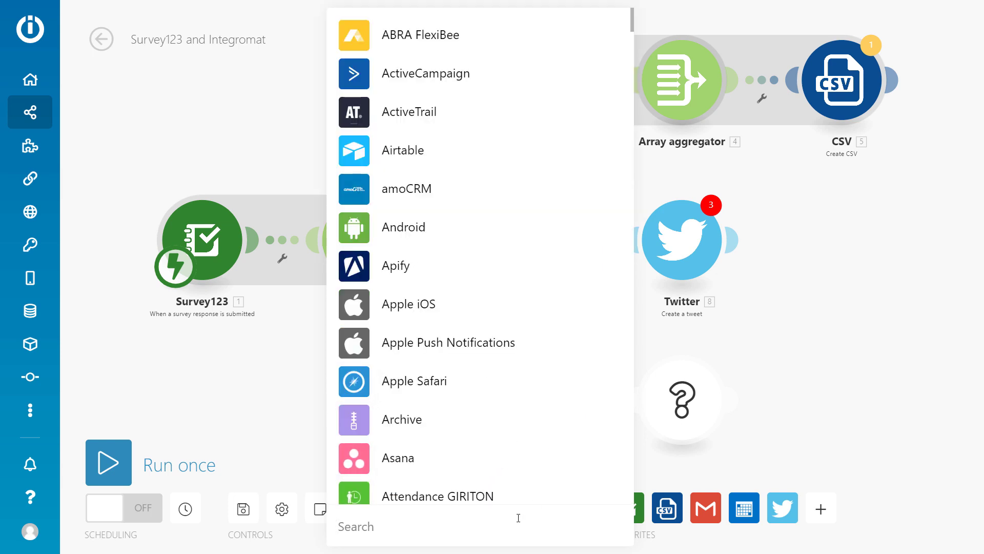
pyautogui.write('google shee')
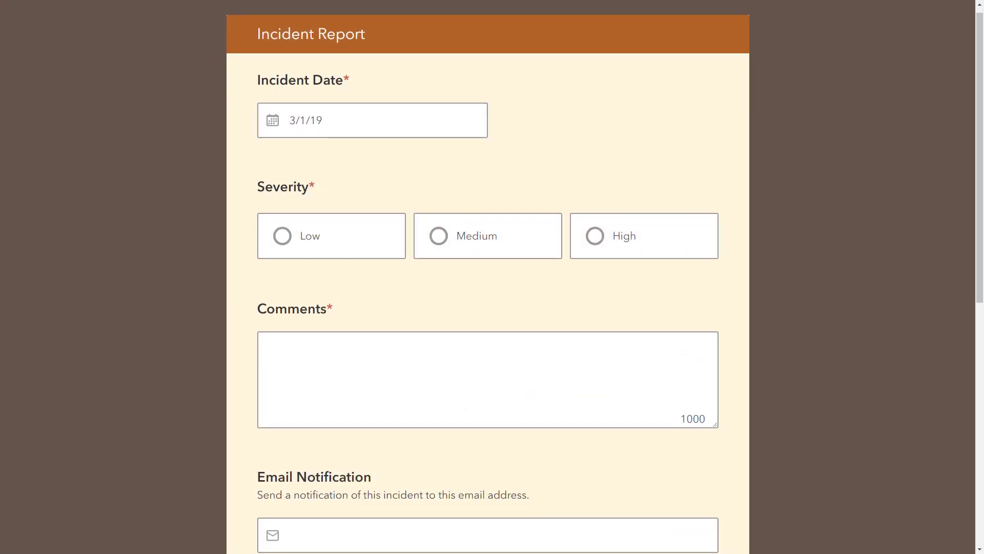
# Step: Scroll through the Incident Report web form to review its fields
pyautogui.scroll(-1, 488, 277)
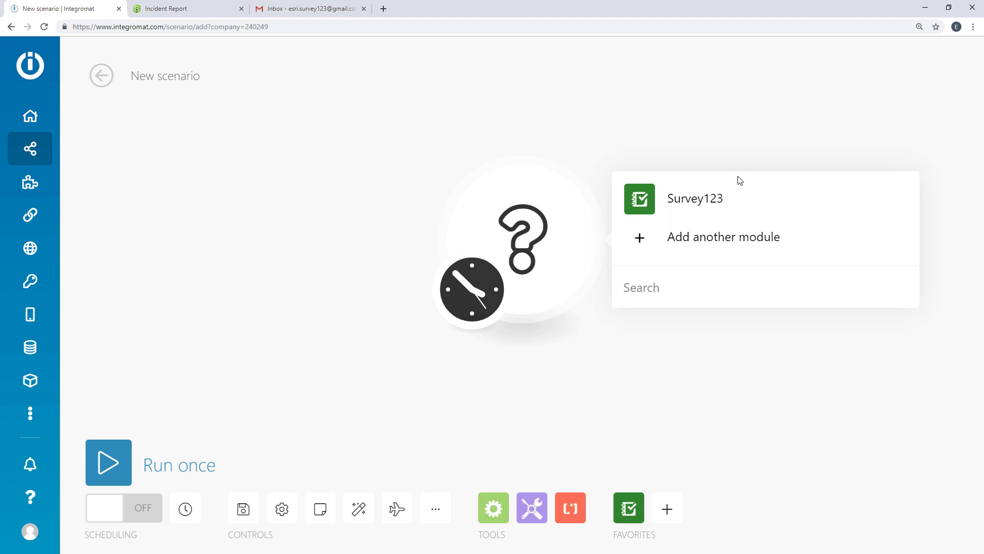
# Step: Add a Survey123 Watch survey trigger with a new 'Incident Report Webhook' using an ArcGIS Online connection
pyautogui.click(704, 206)
pyautogui.click(697, 195)
pyautogui.click(887, 226)
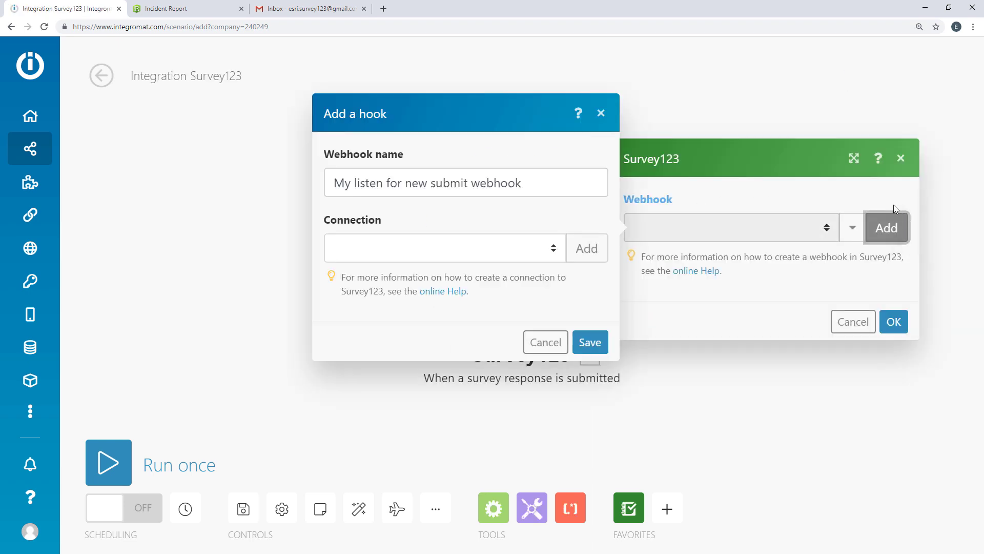
pyautogui.write('Incident Report W')
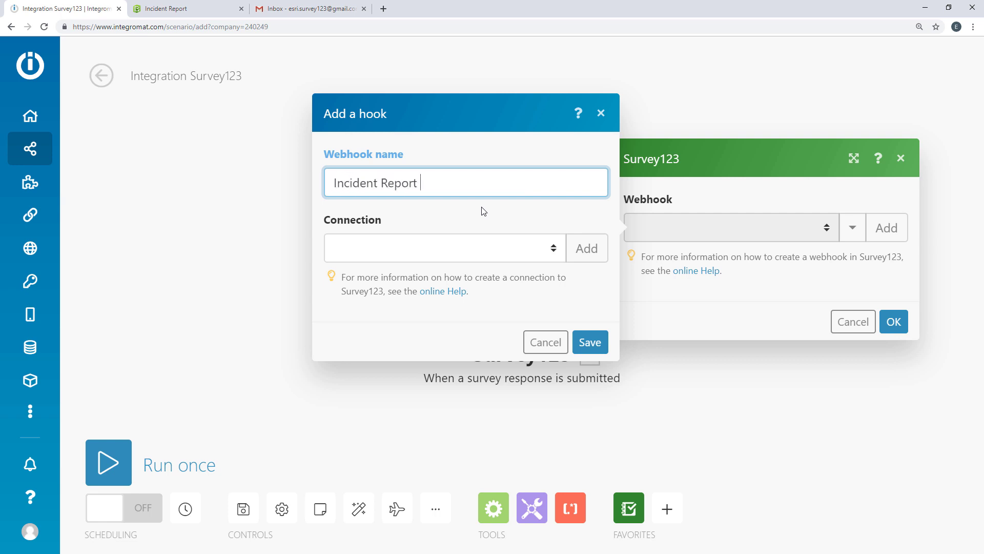
pyautogui.click(587, 248)
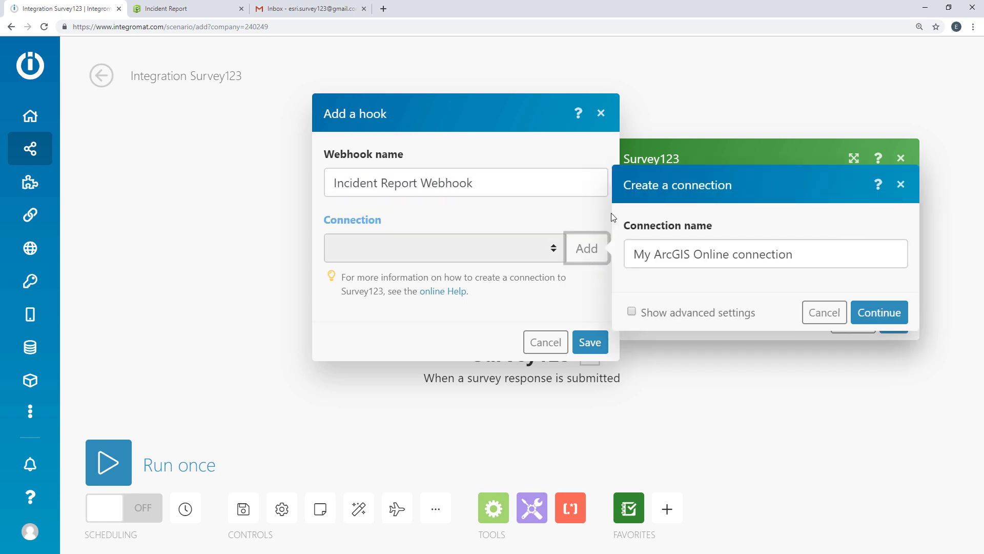
pyautogui.click(908, 313)
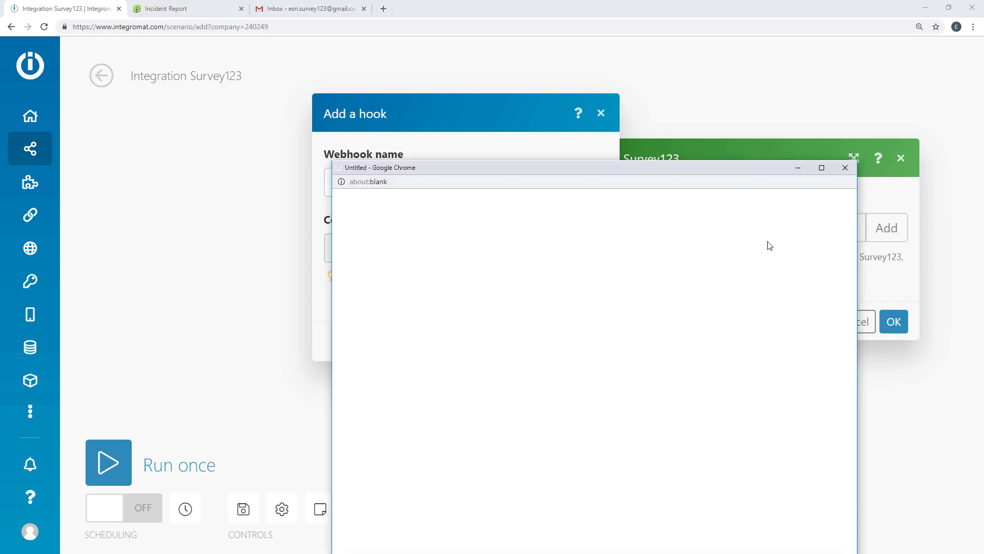
pyautogui.click(495, 376)
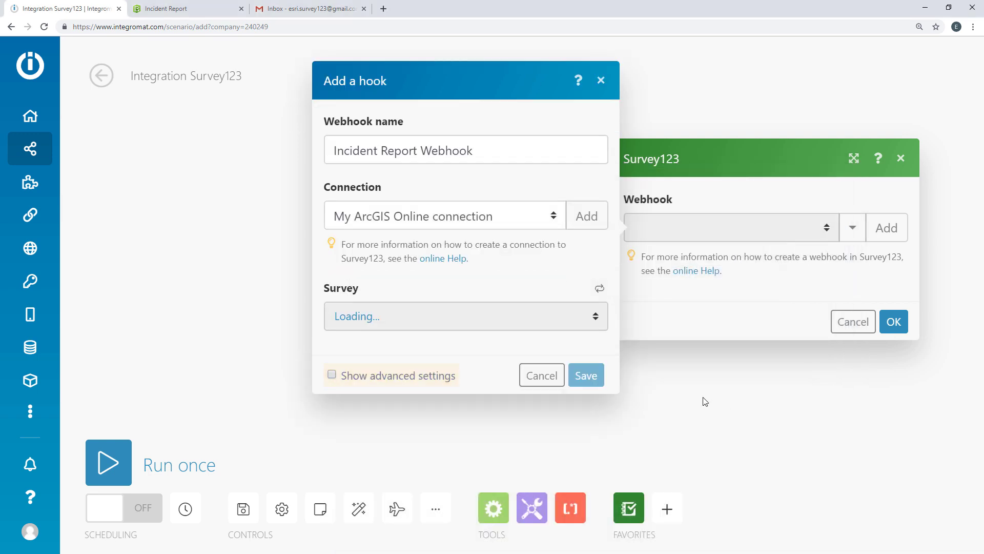
# Step: Attach the webhook to the Incident Report survey, save it and reveal its address
pyautogui.click(592, 325)
pyautogui.press('i')
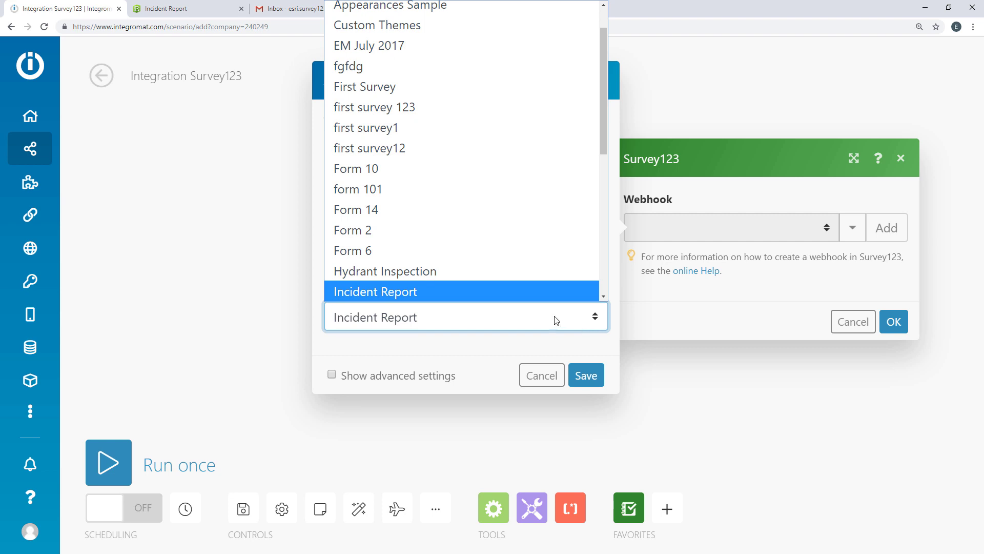
pyautogui.click(555, 296)
pyautogui.click(597, 378)
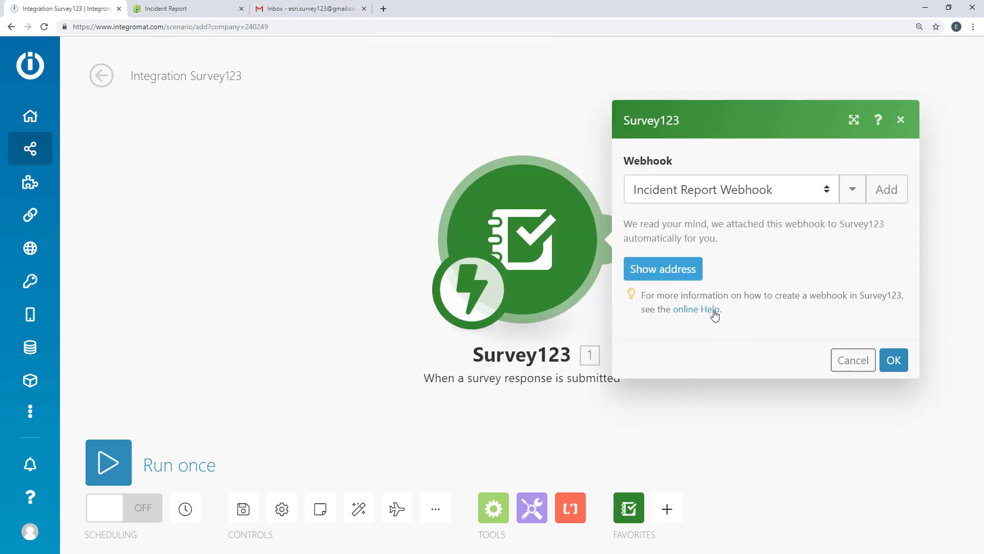
pyautogui.click(685, 270)
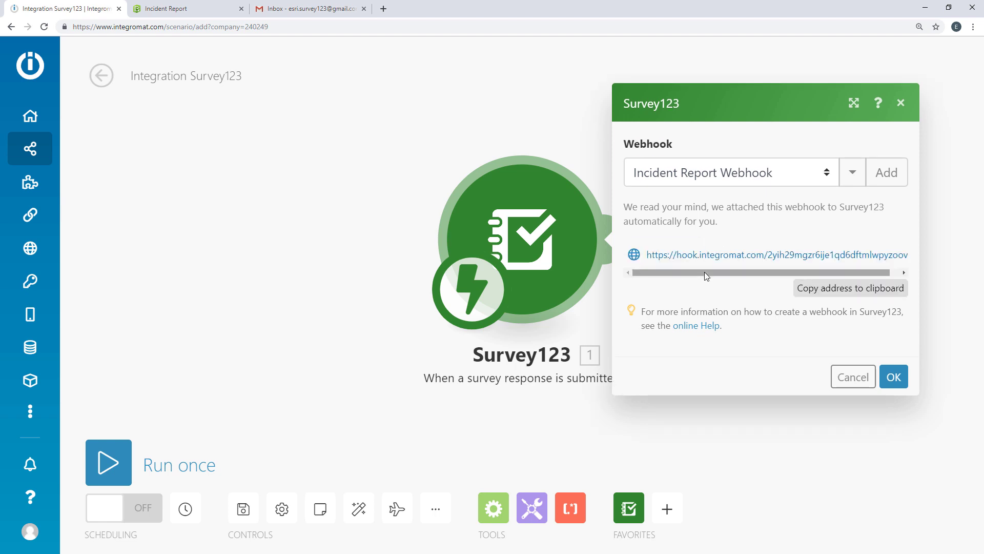
pyautogui.click(704, 272)
# Step: Add a Gmail 'Send an email' module after the Survey123 trigger using the existing Gmail connection
pyautogui.click(894, 377)
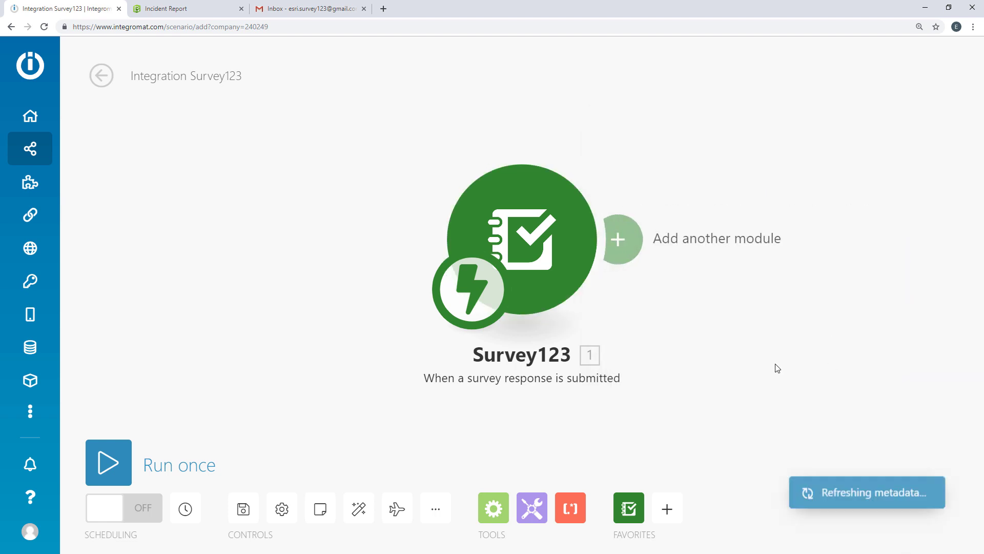
pyautogui.click(610, 248)
pyautogui.write('gmail')
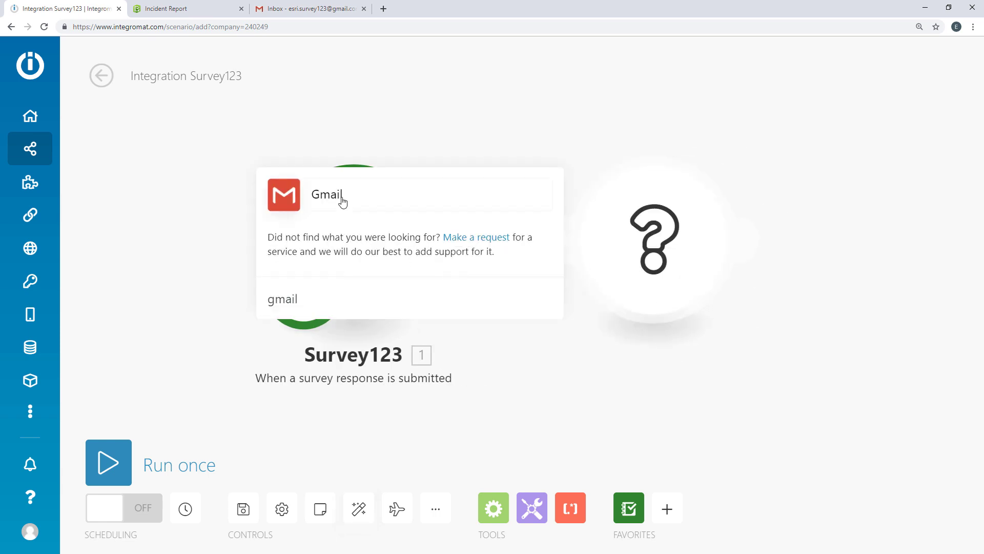
pyautogui.click(343, 202)
pyautogui.click(355, 95)
pyautogui.click(407, 134)
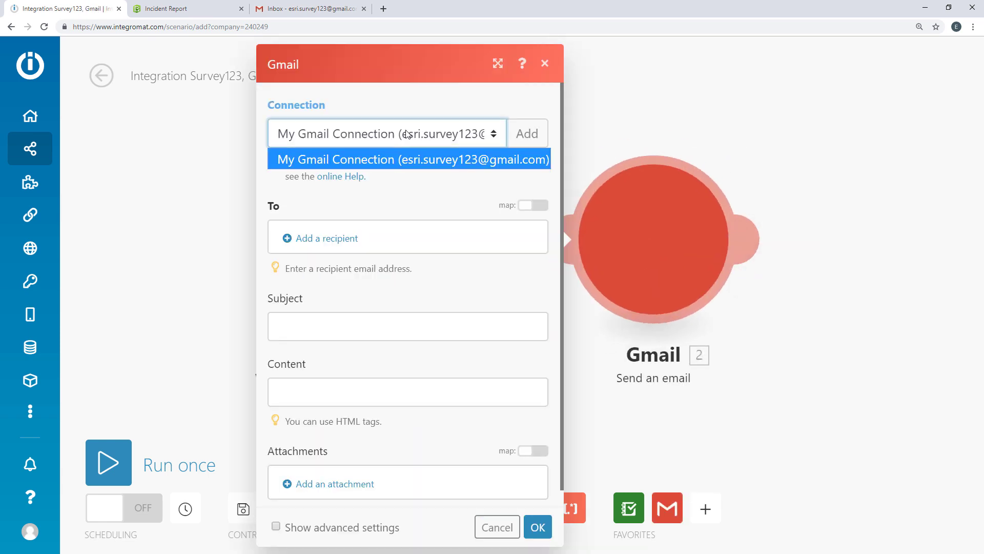
pyautogui.click(410, 197)
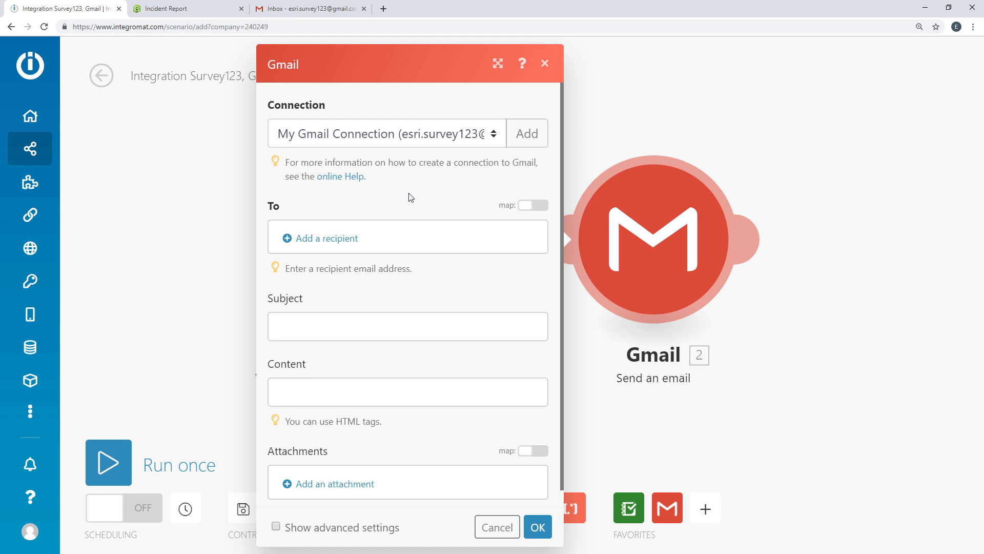
# Step: Add a recipient mapped to feature: attributes: Email Notification
pyautogui.click(354, 239)
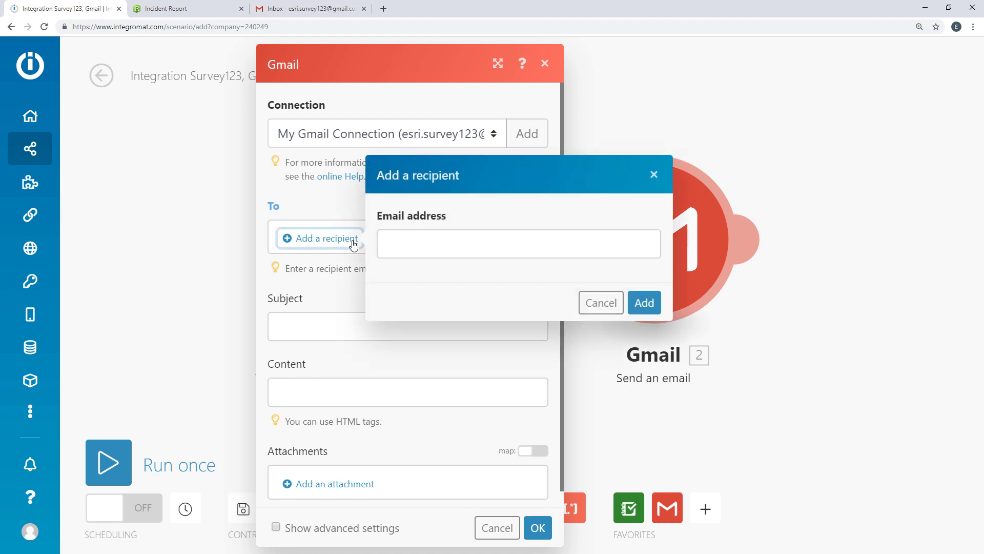
pyautogui.click(387, 241)
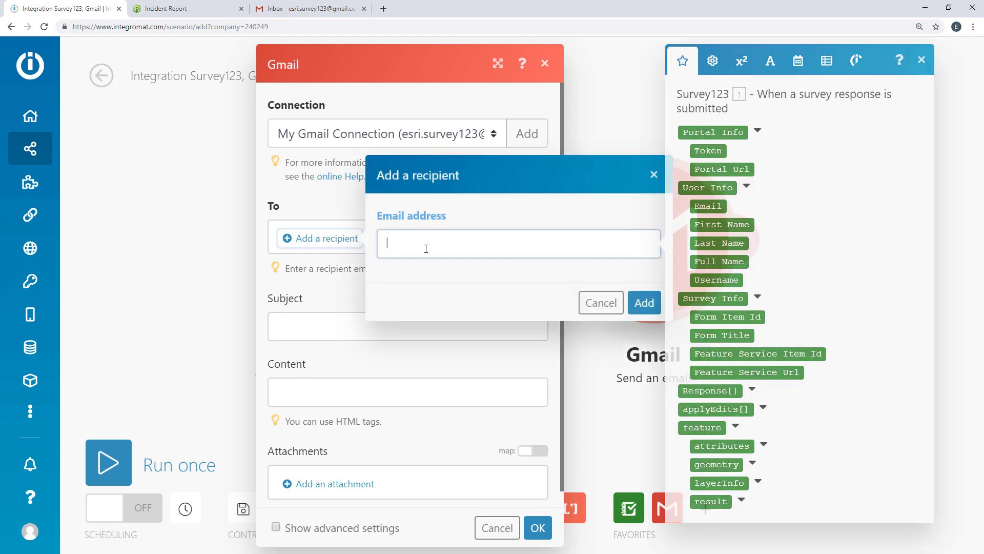
pyautogui.click(764, 446)
pyautogui.scroll(-1, 800, 446)
pyautogui.click(794, 469)
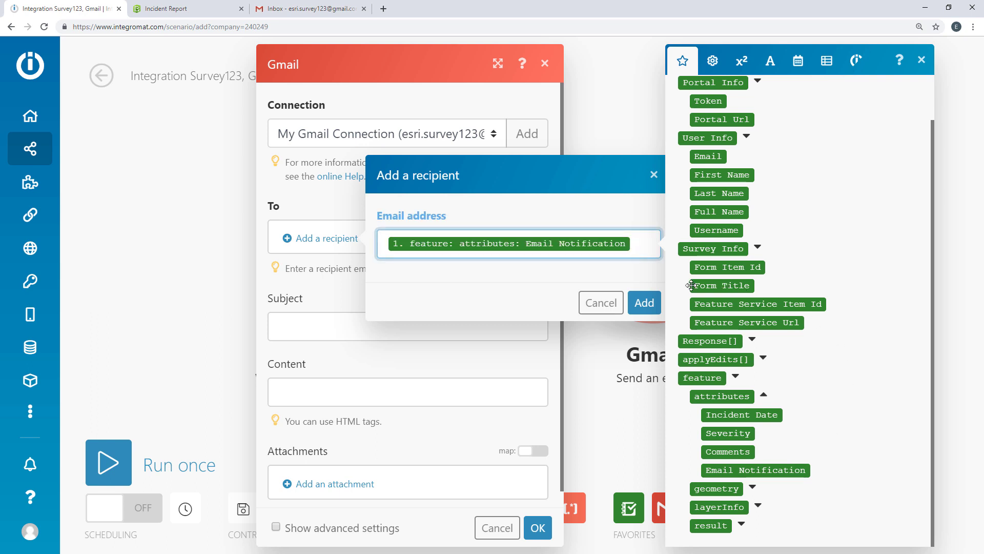
pyautogui.click(658, 305)
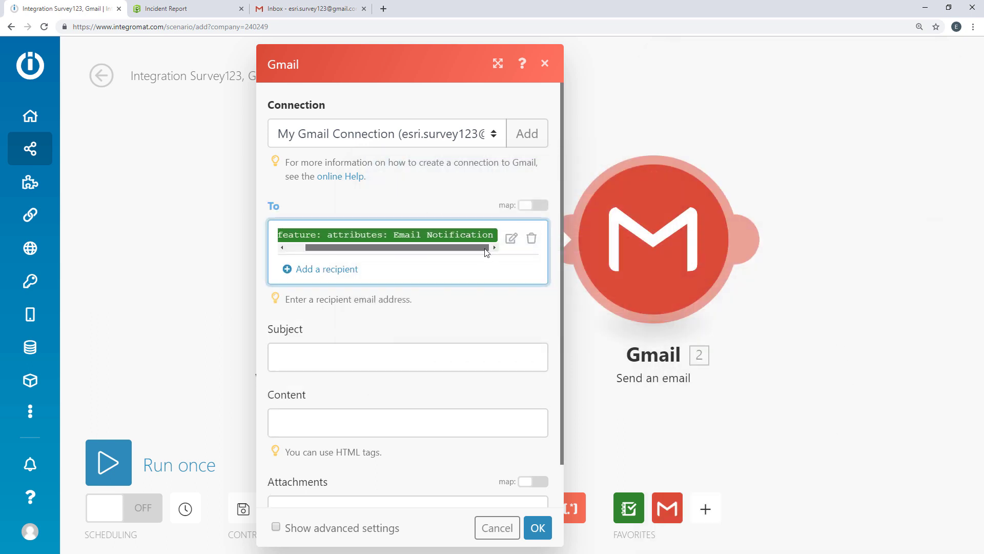
# Step: Set the subject to Form Title, '- Severity:' and the Severity answer
pyautogui.click(394, 365)
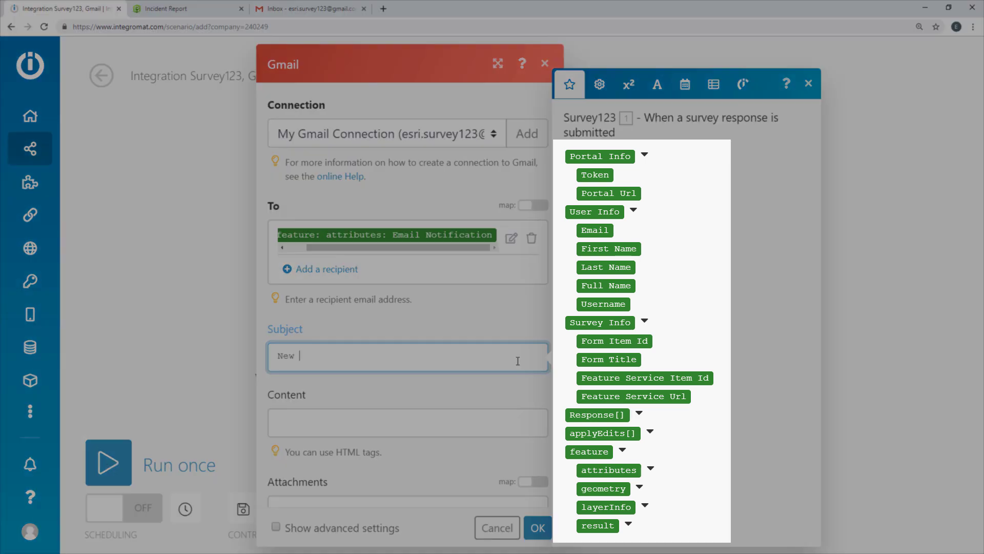
pyautogui.click(608, 359)
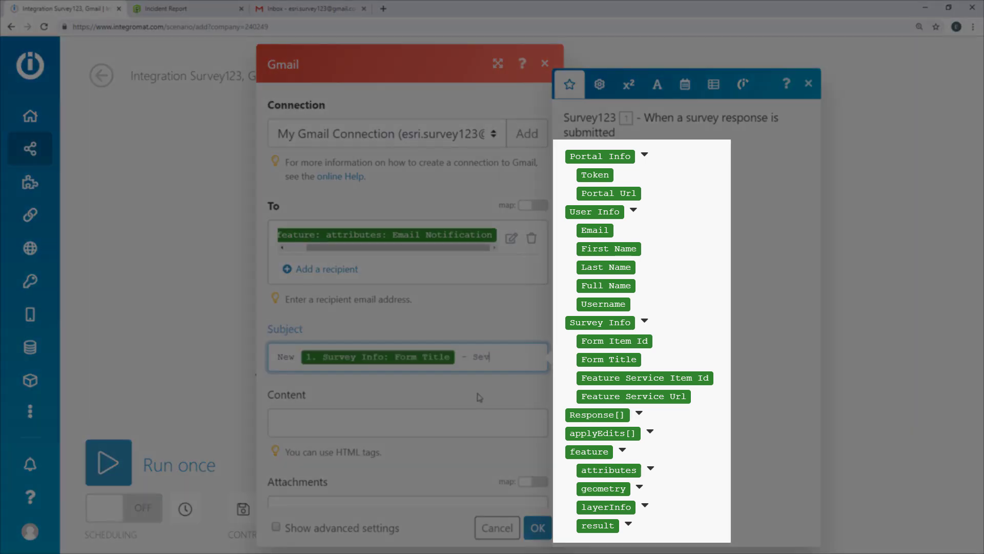
pyautogui.write('- Severity:')
pyautogui.click(652, 467)
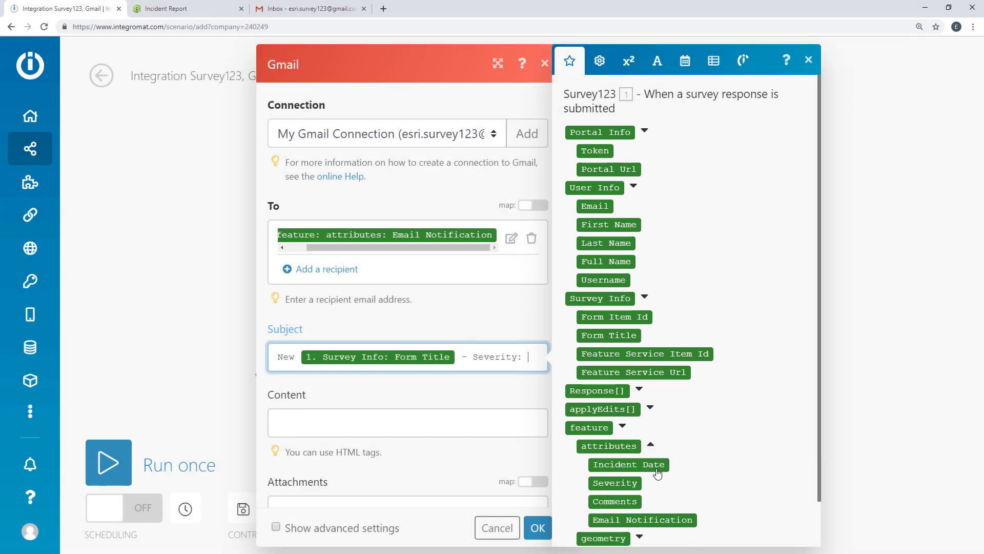
pyautogui.click(639, 485)
pyautogui.click(513, 404)
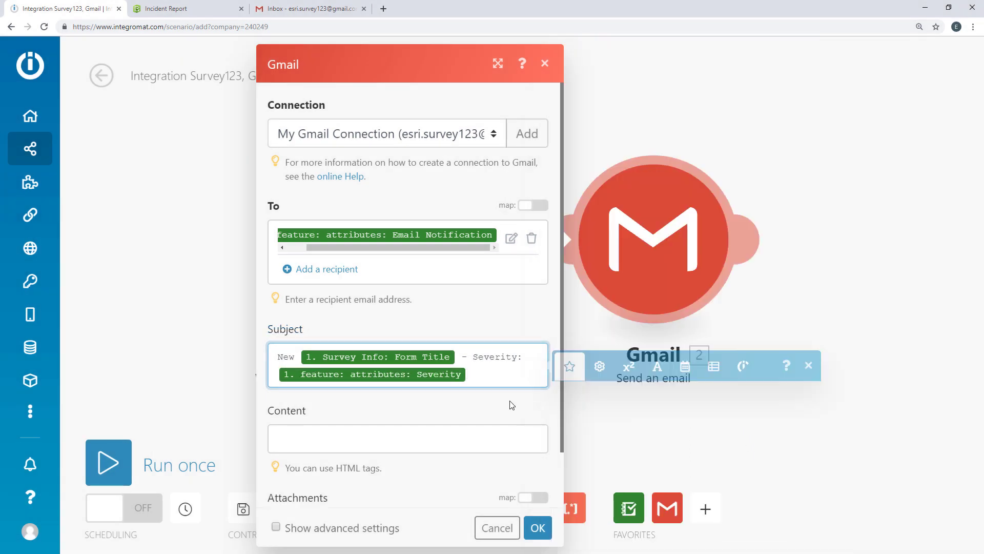
# Step: Write the body labels 'Incident Date:', 'Severity:' and 'Comments:' separated by <br><br>
pyautogui.scroll(-1, 511, 403)
pyautogui.click(510, 378)
pyautogui.write('Incident Date:')
pyautogui.press('Return')
pyautogui.write('<br')
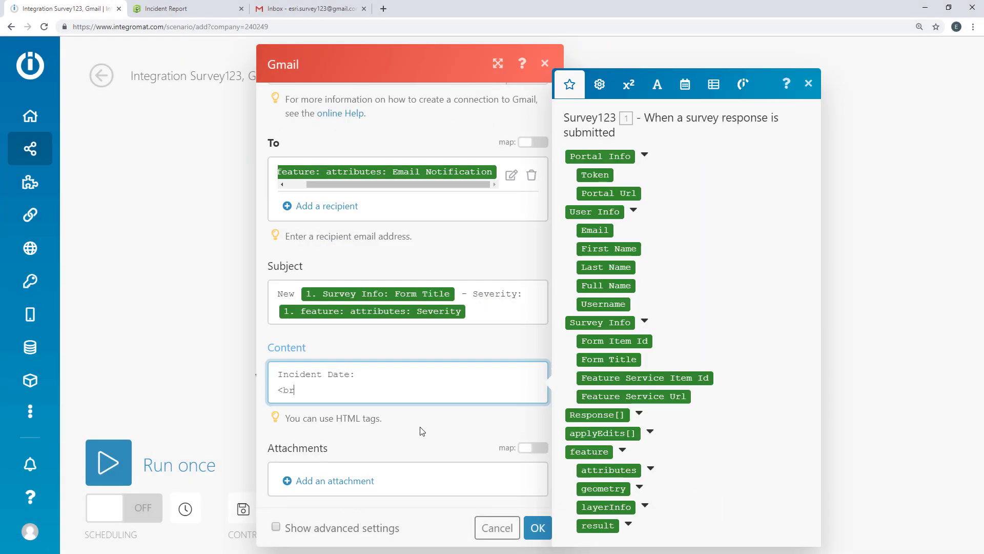
pyautogui.write('><br>')
pyautogui.press('Return')
pyautogui.write('Severity:')
pyautogui.press('Return')
pyautogui.write('<br><br>')
pyautogui.press('Return')
pyautogui.write('Comments:')
# Step: Insert formatDate(Incident Date; MM/DD/YYYY), the Severity answer and the Comments answer after their labels
pyautogui.click(684, 84)
pyautogui.click(649, 498)
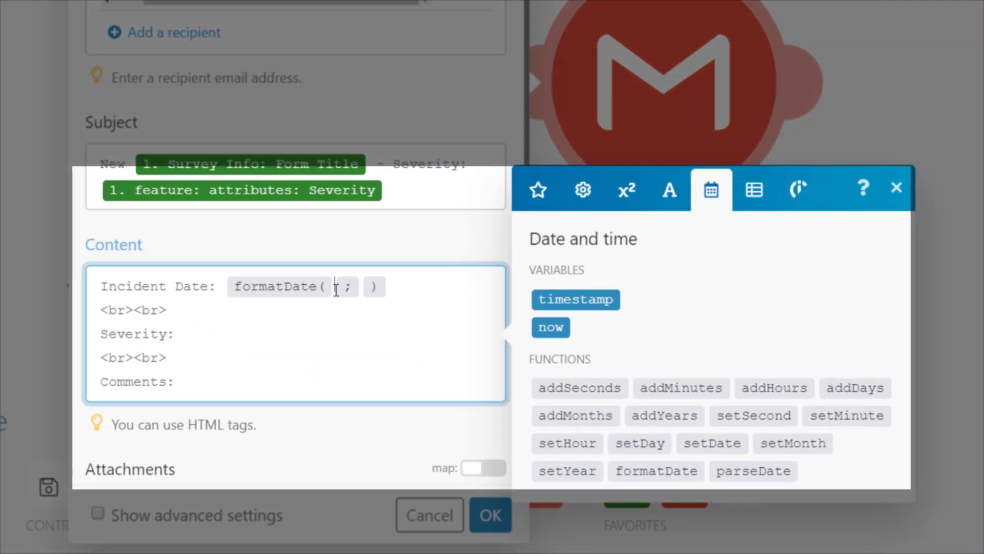
pyautogui.click(537, 190)
pyautogui.click(658, 426)
pyautogui.scroll(-3, 762, 347)
pyautogui.click(680, 341)
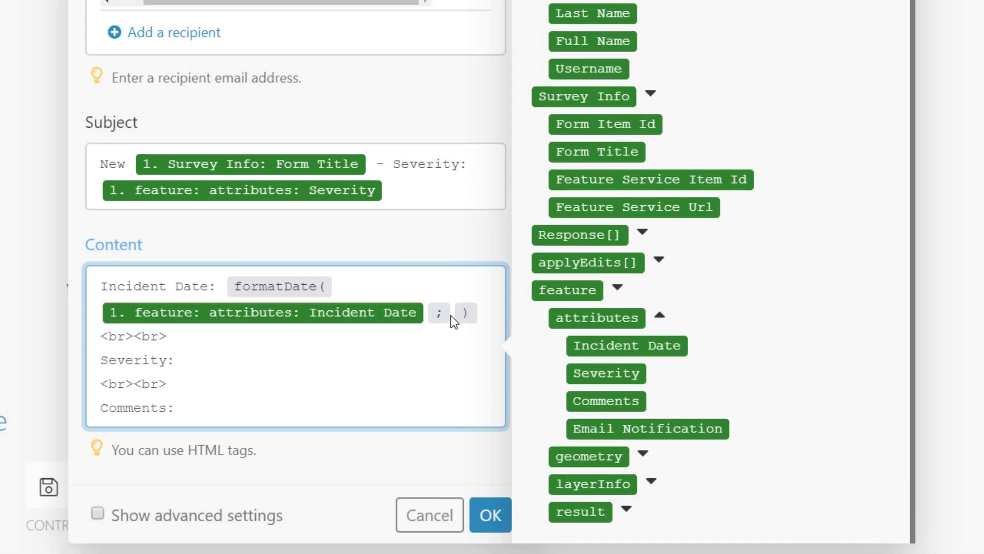
pyautogui.write('MM/DD/YYYY')
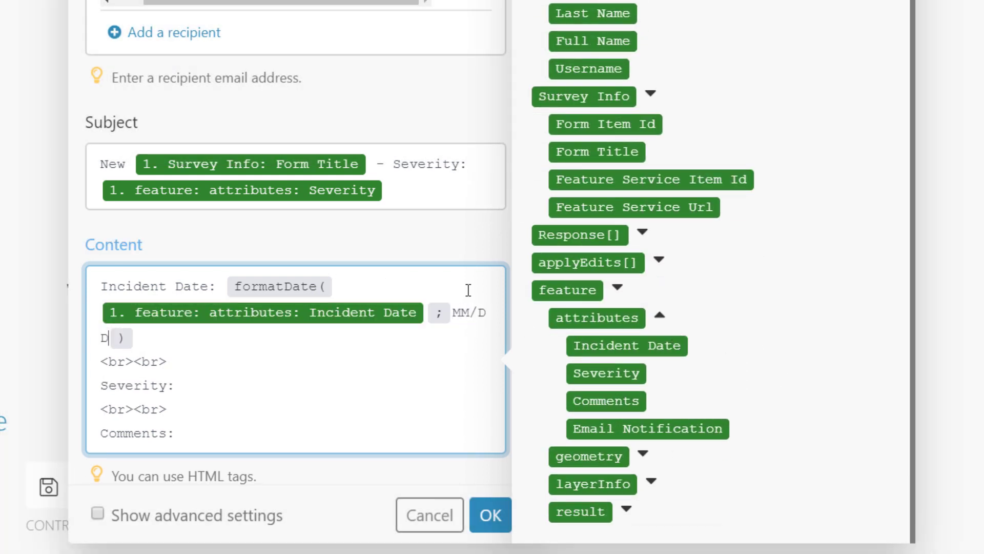
pyautogui.click(269, 382)
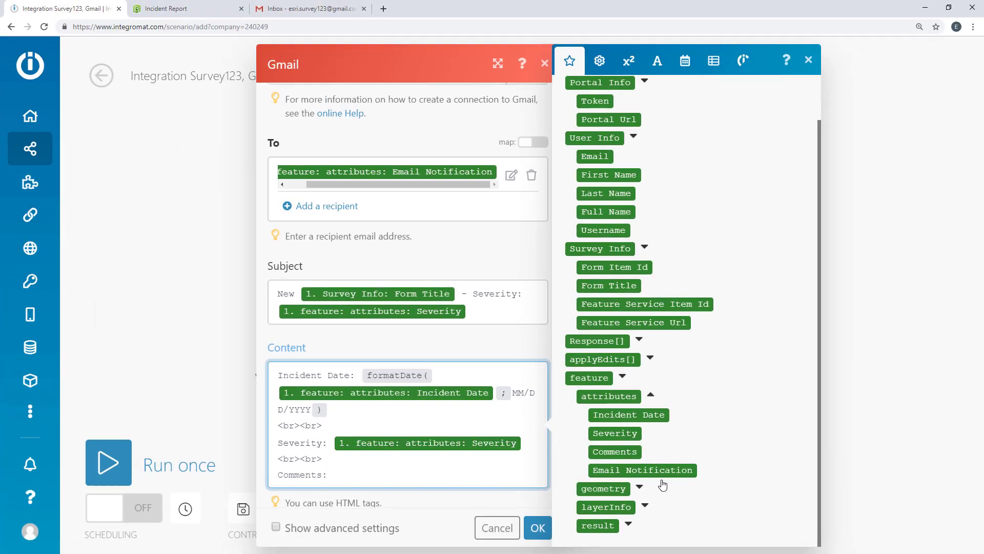
pyautogui.click(614, 451)
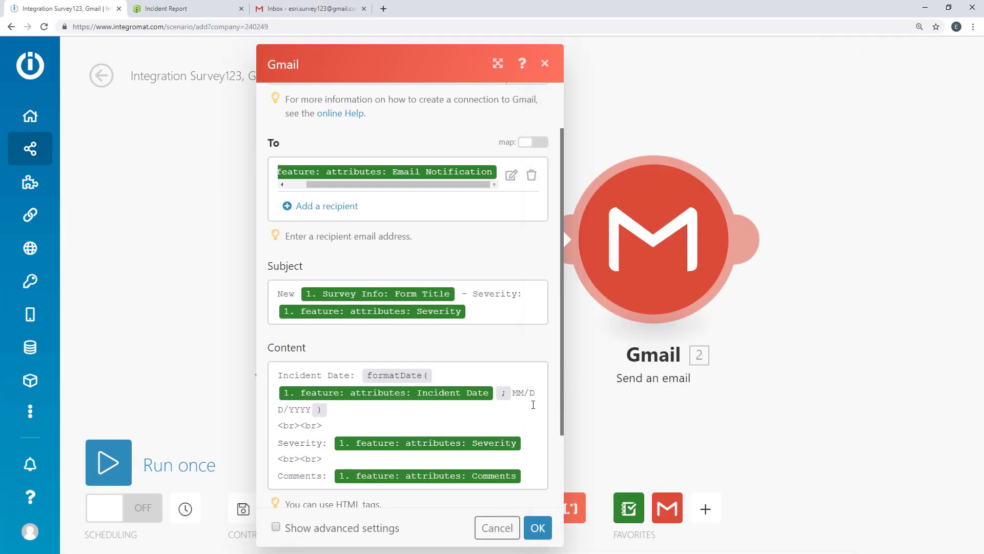
# Step: Close the Gmail module, rename the scenario 'Incident Report Email Notification', save it and tidy the layout
pyautogui.scroll(-3, 492, 417)
pyautogui.click(536, 527)
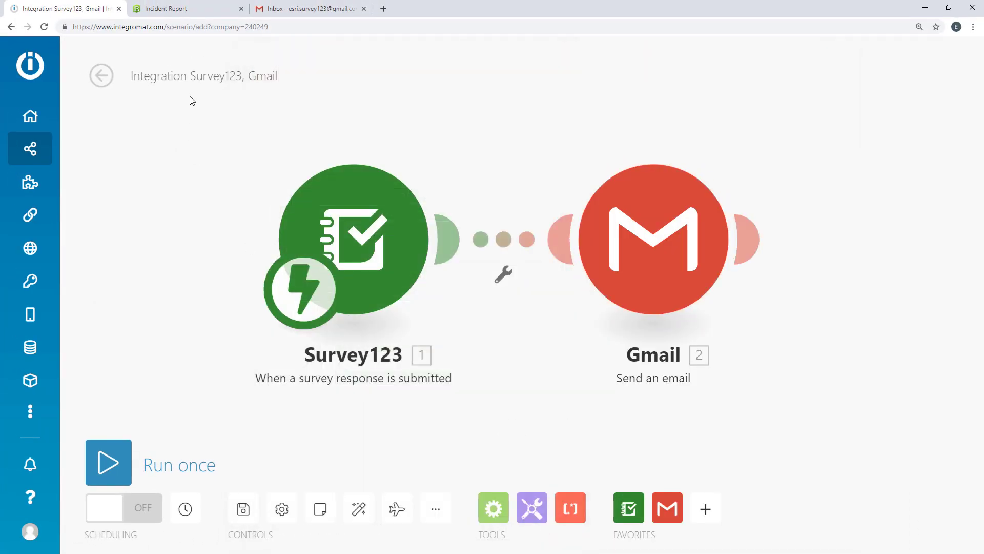
pyautogui.click(196, 82)
pyautogui.write('Incident Repor')
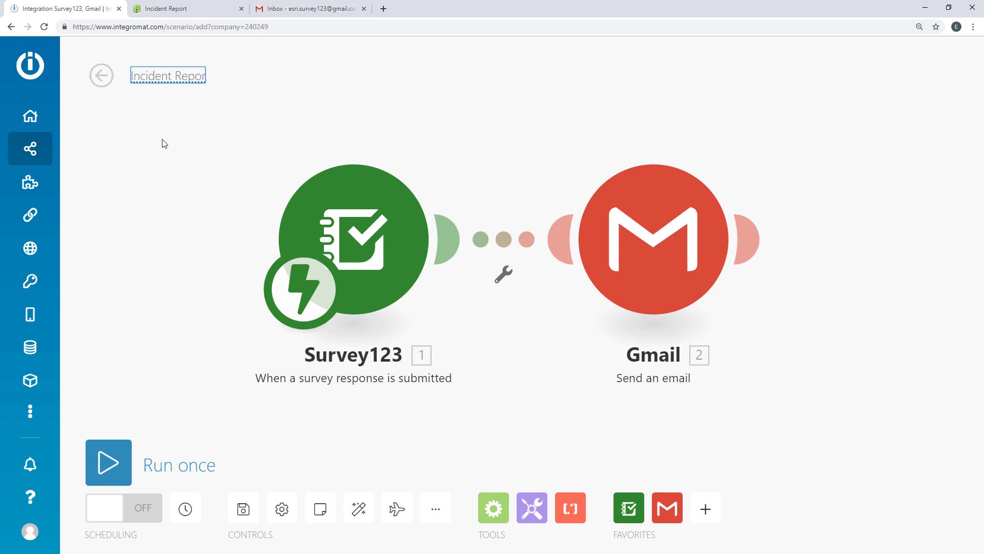
pyautogui.write('t Email Notification')
pyautogui.press('Return')
pyautogui.click(251, 507)
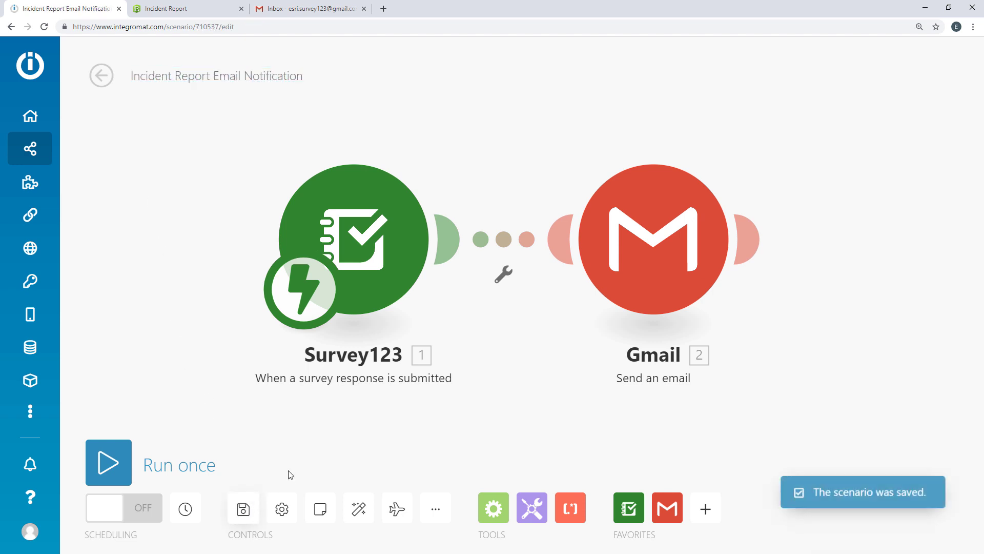
pyautogui.click(359, 508)
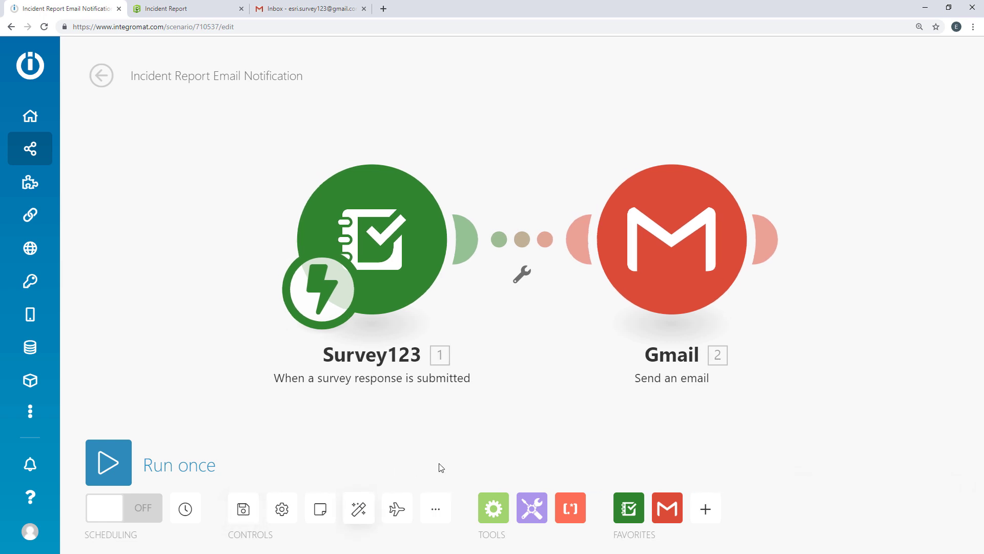
# Step: Add a filter between Survey123 and Gmail checking that Severity equals Medium
pyautogui.click(522, 274)
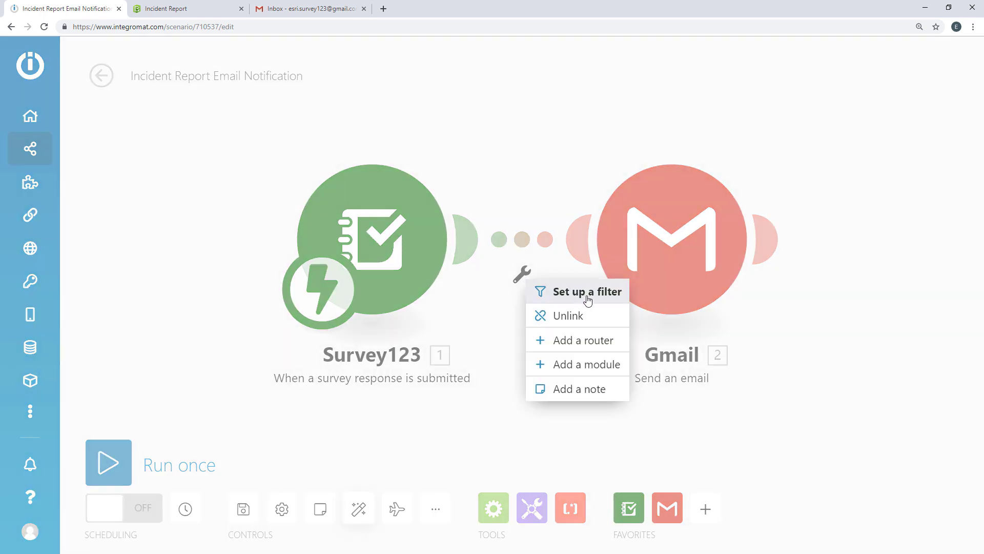
pyautogui.click(588, 300)
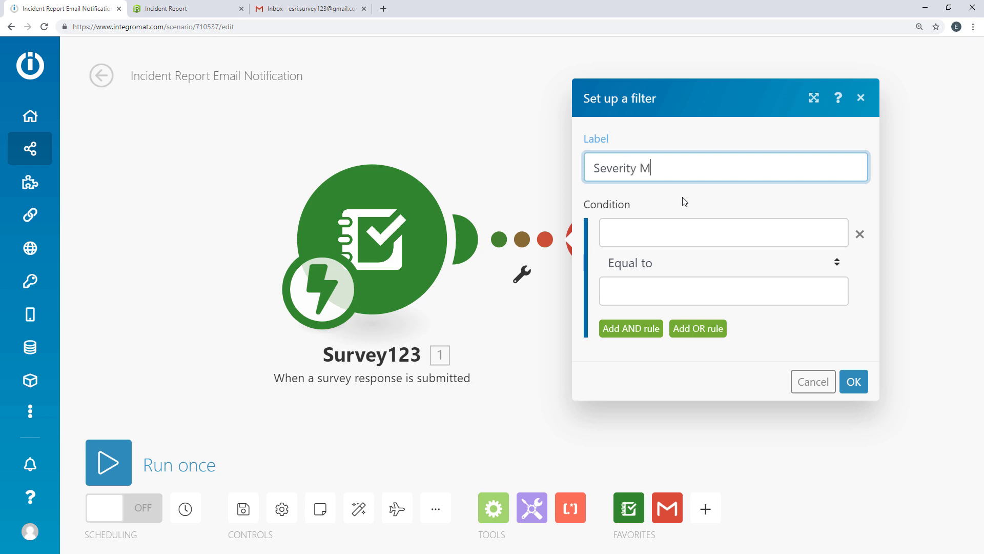
pyautogui.click(686, 229)
pyautogui.click(425, 446)
pyautogui.click(394, 462)
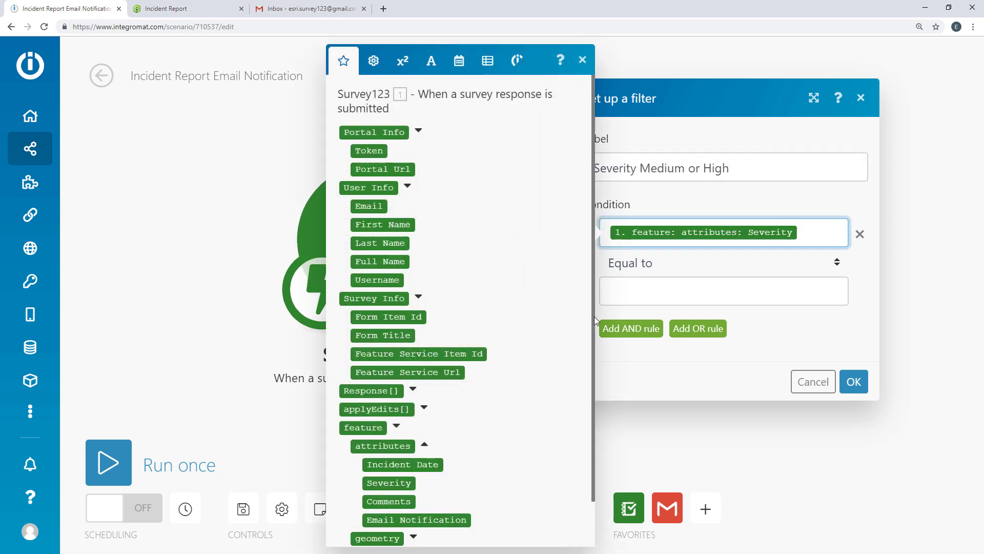
pyautogui.click(621, 300)
pyautogui.write('Medium')
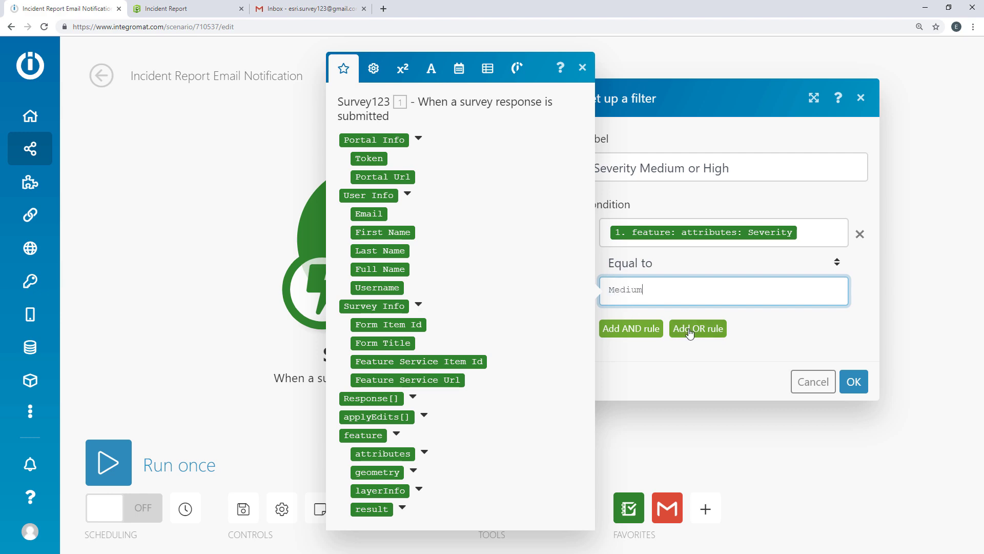
# Step: Add an OR condition for Severity equal to High, save the filter, and run the scenario once
pyautogui.click(698, 328)
pyautogui.click(424, 468)
pyautogui.click(466, 466)
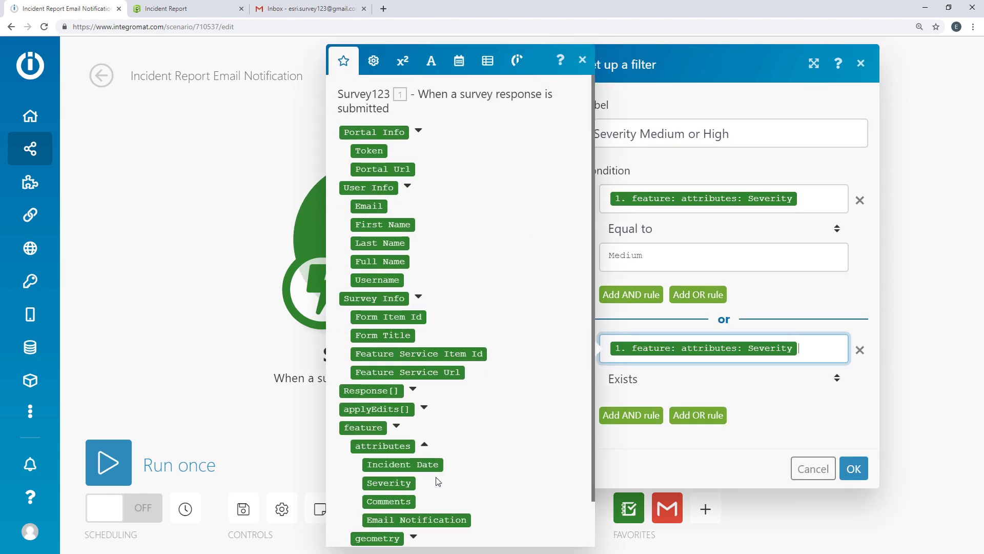
pyautogui.click(650, 382)
pyautogui.click(645, 87)
pyautogui.click(677, 408)
pyautogui.write('High')
pyautogui.click(733, 433)
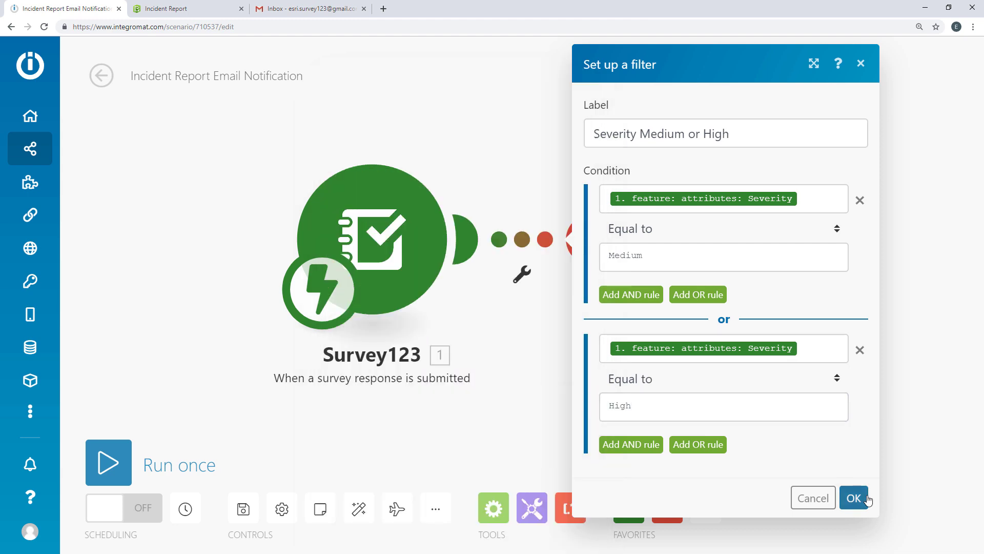
pyautogui.click(853, 497)
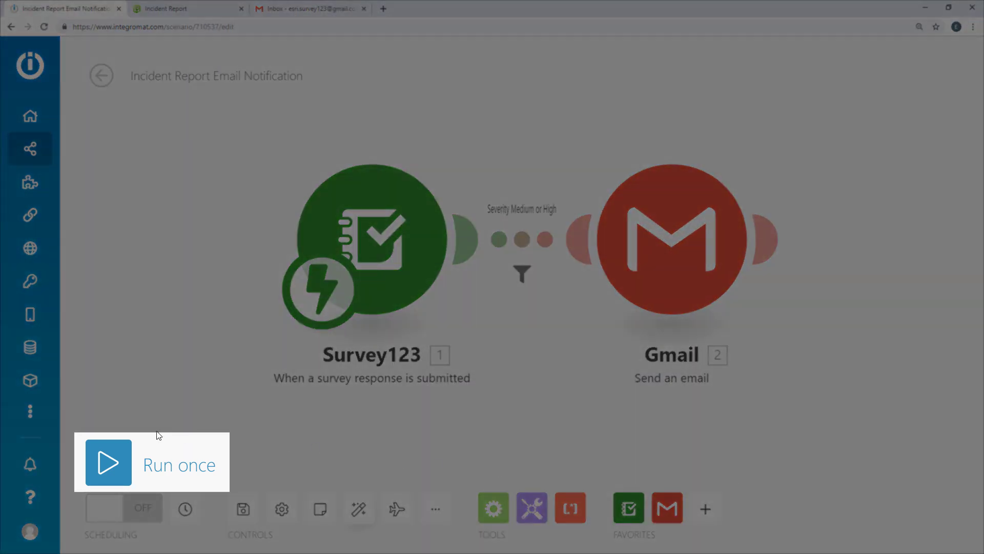
pyautogui.click(108, 461)
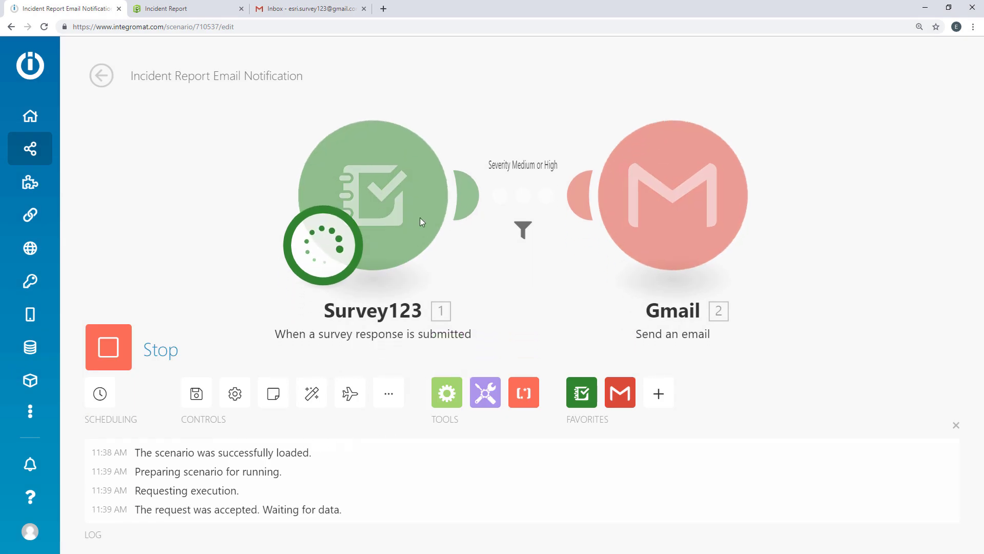
pyautogui.click(184, 8)
# Step: Submit the form with date 27, High severity, comment 'This is a test.' and a notification e-mail address
pyautogui.click(384, 183)
pyautogui.click(348, 269)
pyautogui.click(594, 308)
pyautogui.press('Tab')
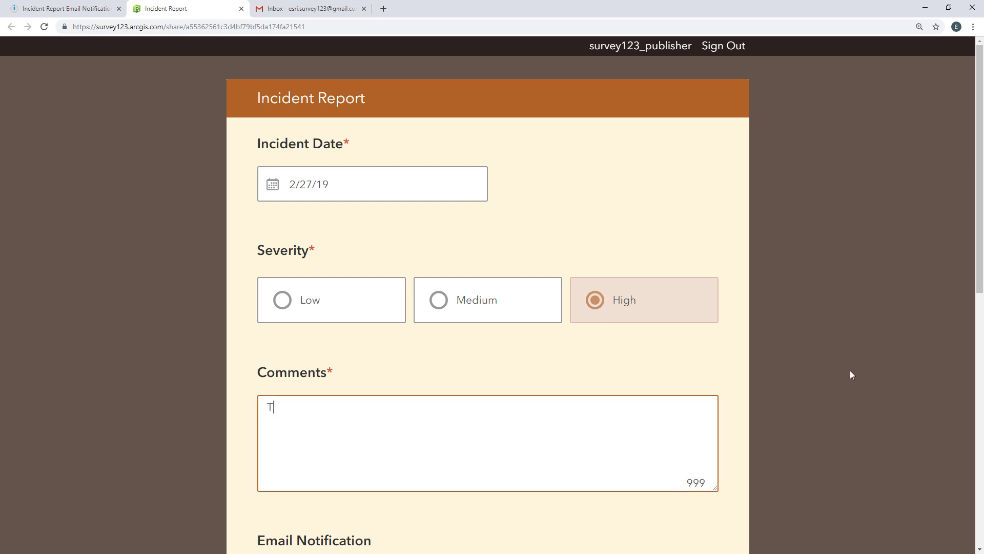
pyautogui.write('This is a test.')
pyautogui.moveTo(980, 242); pyautogui.dragTo(981, 469)
pyautogui.click(518, 123)
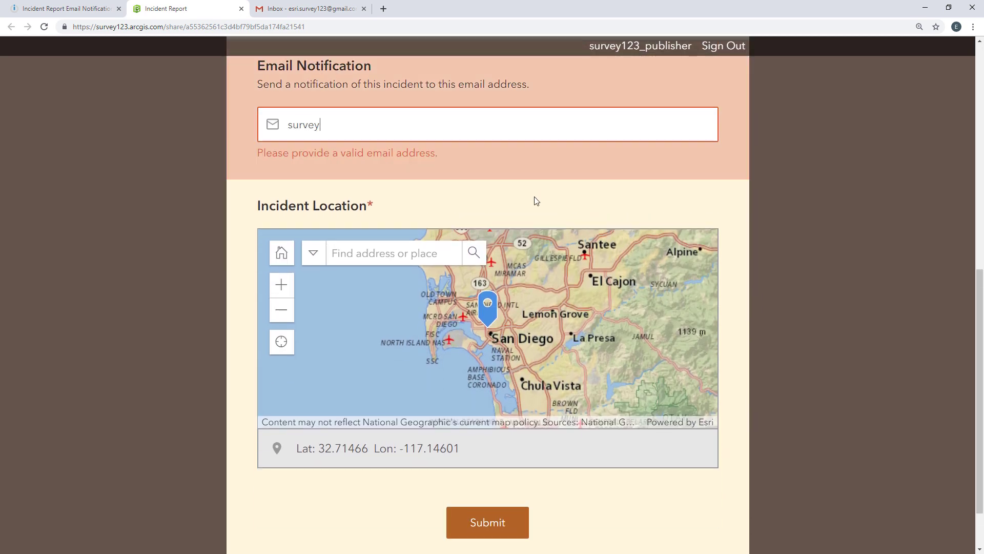
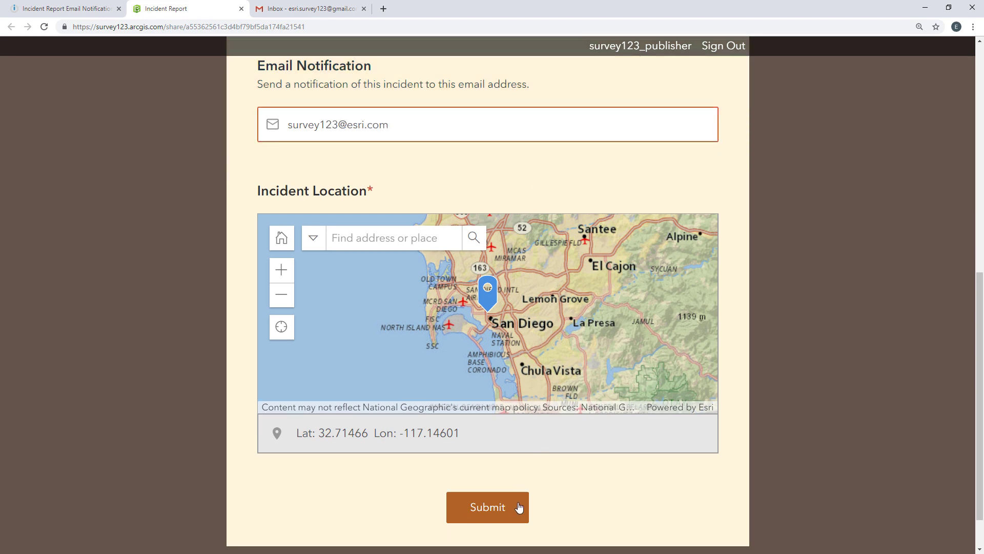
pyautogui.click(518, 510)
pyautogui.click(68, 9)
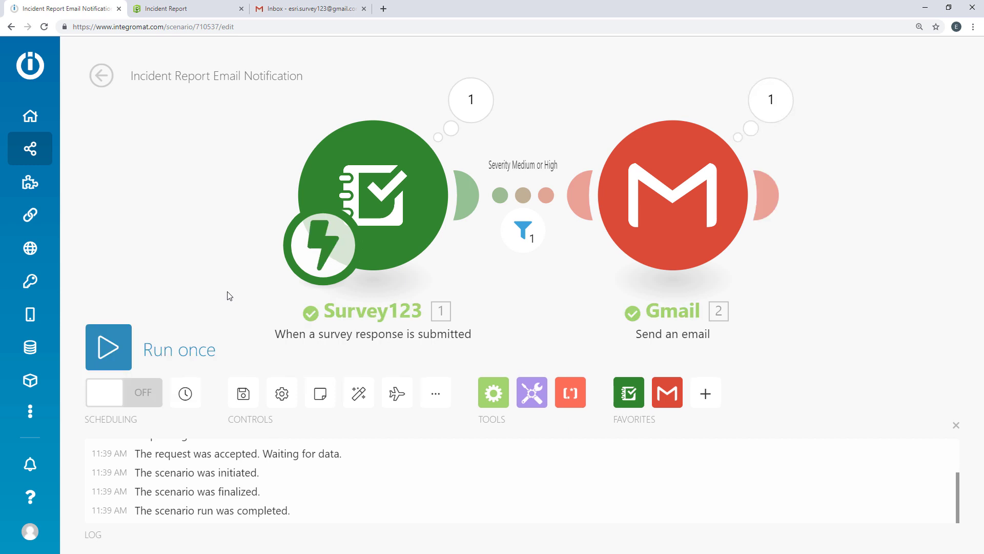
# Step: Inspect the bundles received by the Survey123 trigger, passed by the severity filter, and sent by Gmail
pyautogui.click(956, 424)
pyautogui.click(358, 508)
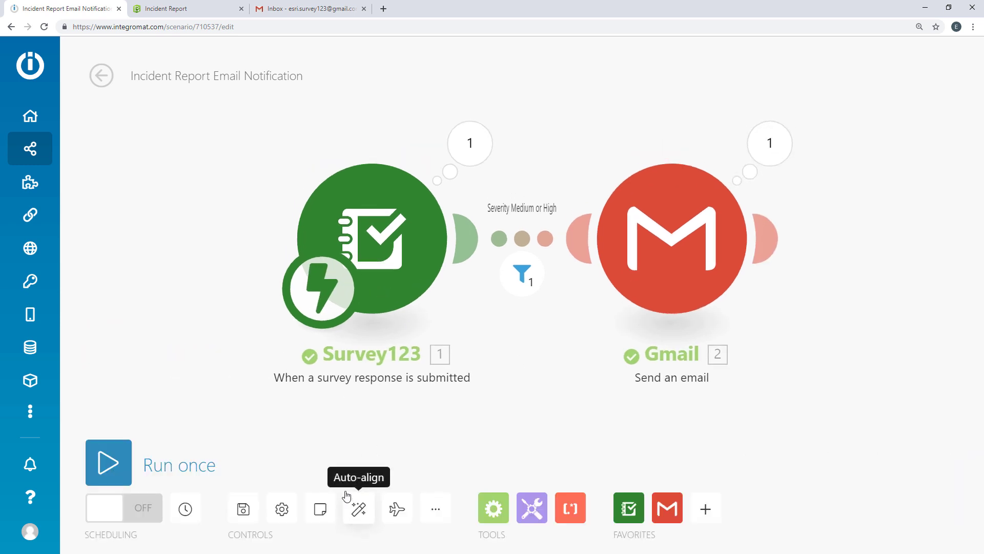
pyautogui.click(472, 153)
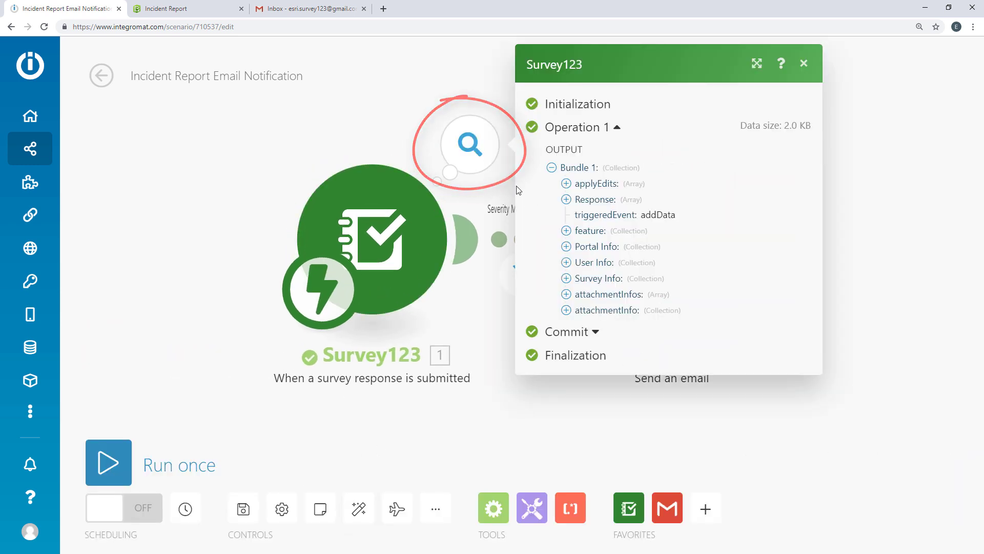
pyautogui.click(566, 231)
pyautogui.click(581, 247)
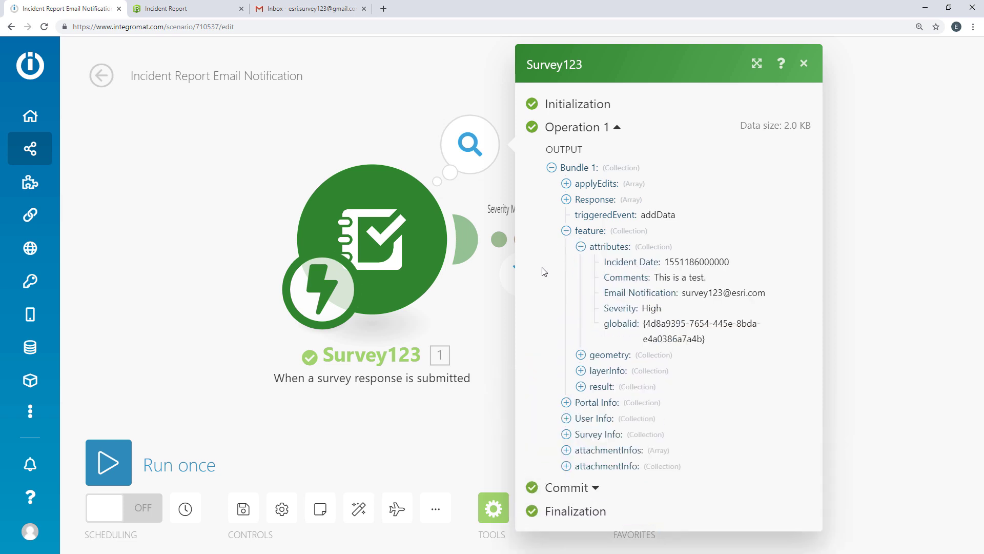
pyautogui.click(502, 331)
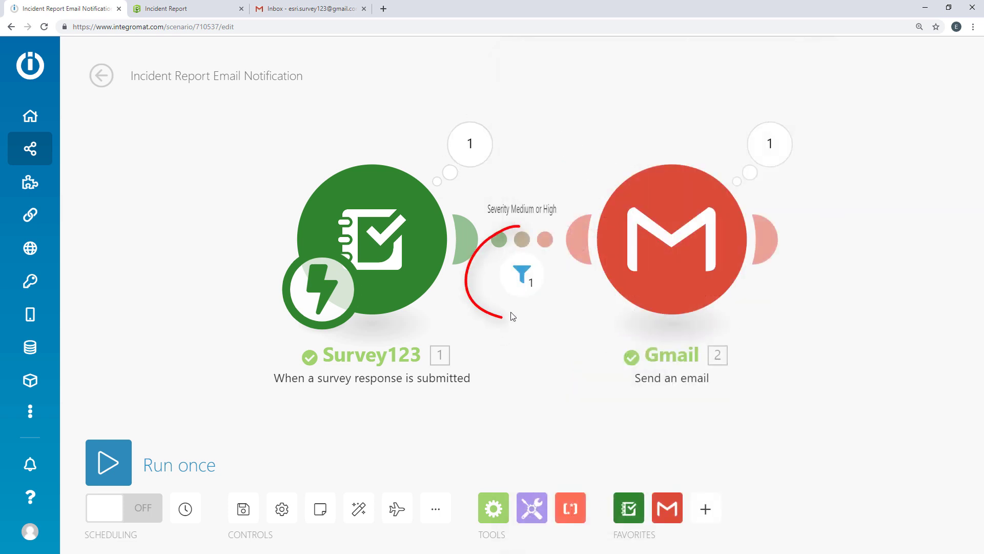
pyautogui.click(507, 338)
pyautogui.click(784, 138)
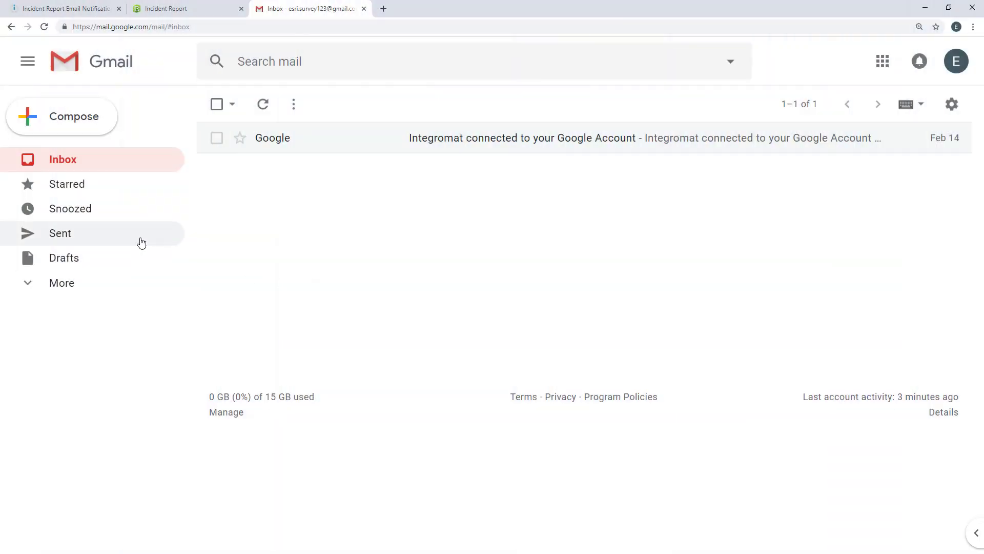
# Step: Open the sent 'New Incident Report - Severity: High' email in Gmail's Sent folder and check its recipient
pyautogui.click(139, 241)
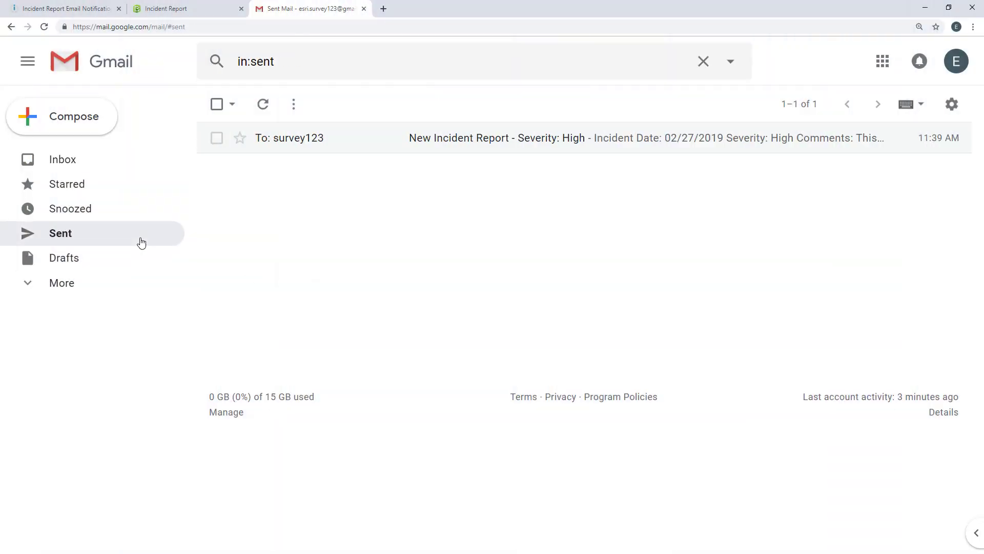
pyautogui.click(331, 147)
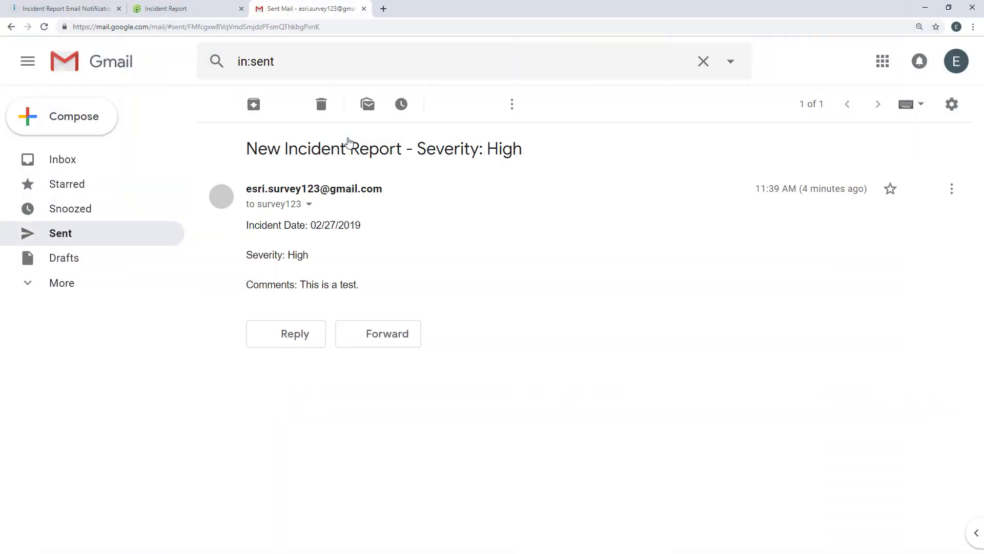
pyautogui.click(309, 205)
pyautogui.click(444, 200)
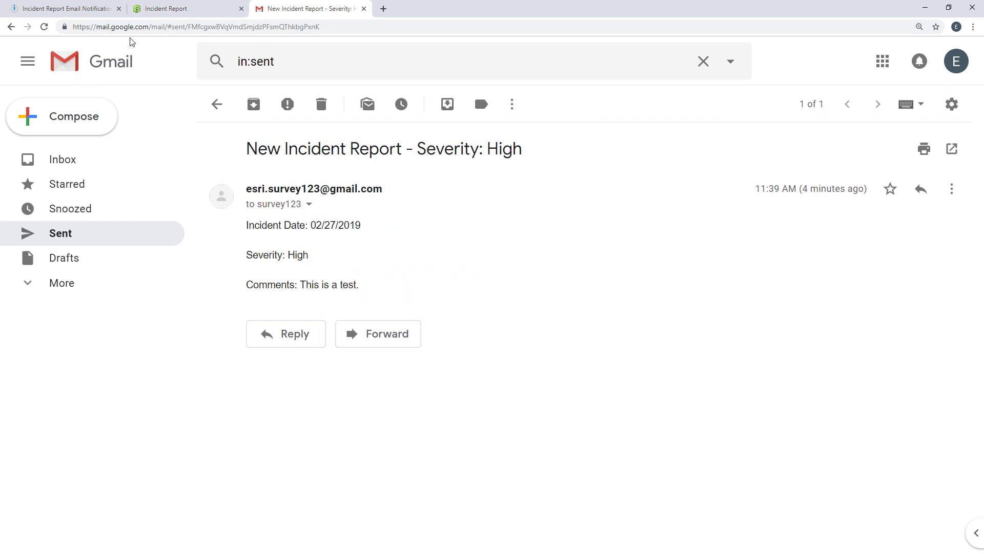
# Step: Turn scheduling ON for Incident Report Email Notification and keep it set to run Immediately
pyautogui.click(66, 9)
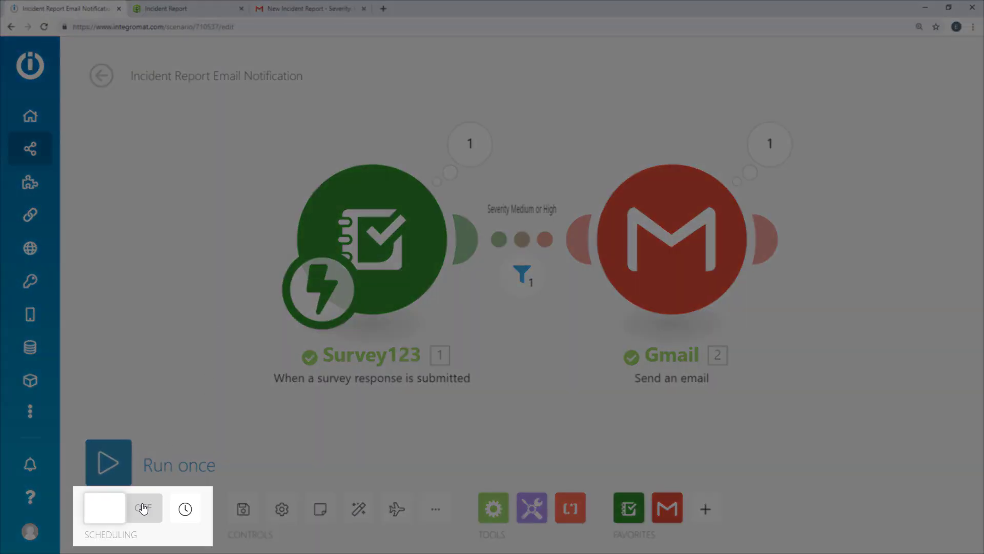
pyautogui.click(144, 508)
pyautogui.click(187, 514)
pyautogui.click(580, 304)
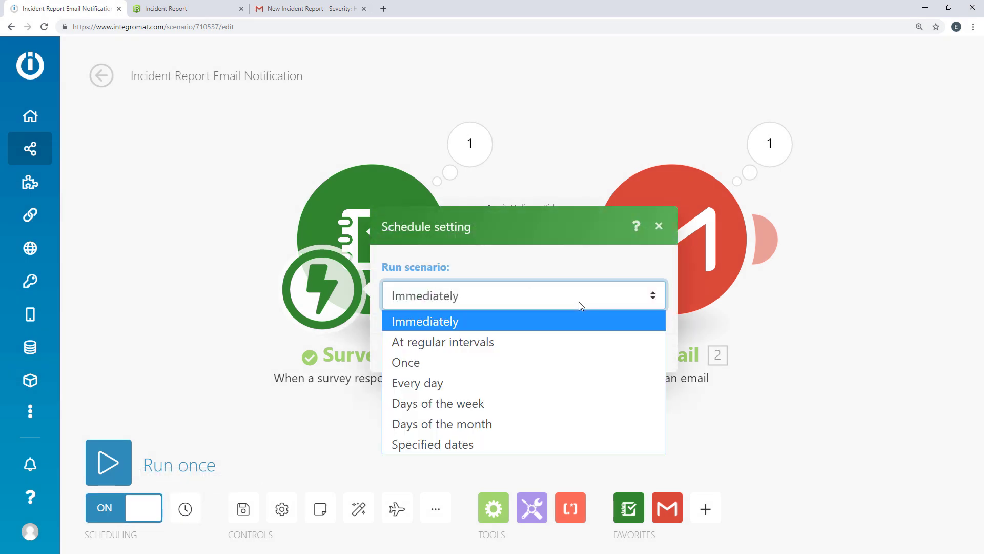
pyautogui.click(579, 301)
pyautogui.click(653, 352)
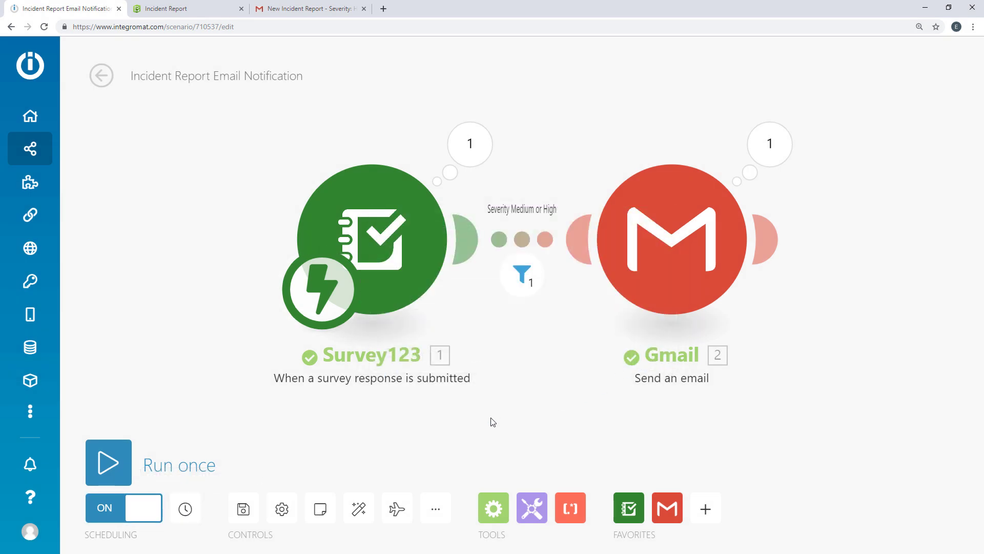
# Step: Review the Scenarios list with the notification scenario on, then the saved Connections and Webhooks pages
pyautogui.click(68, 156)
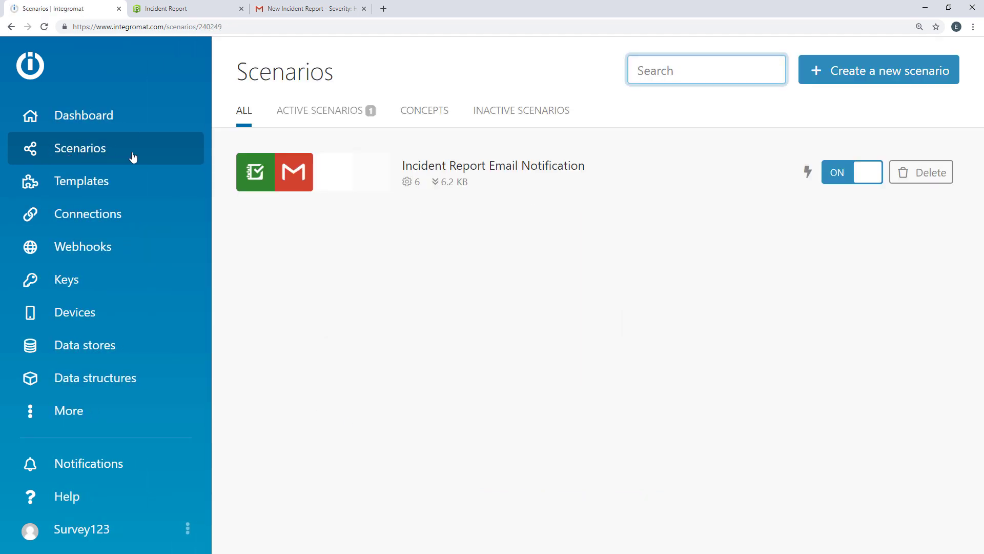
pyautogui.click(159, 211)
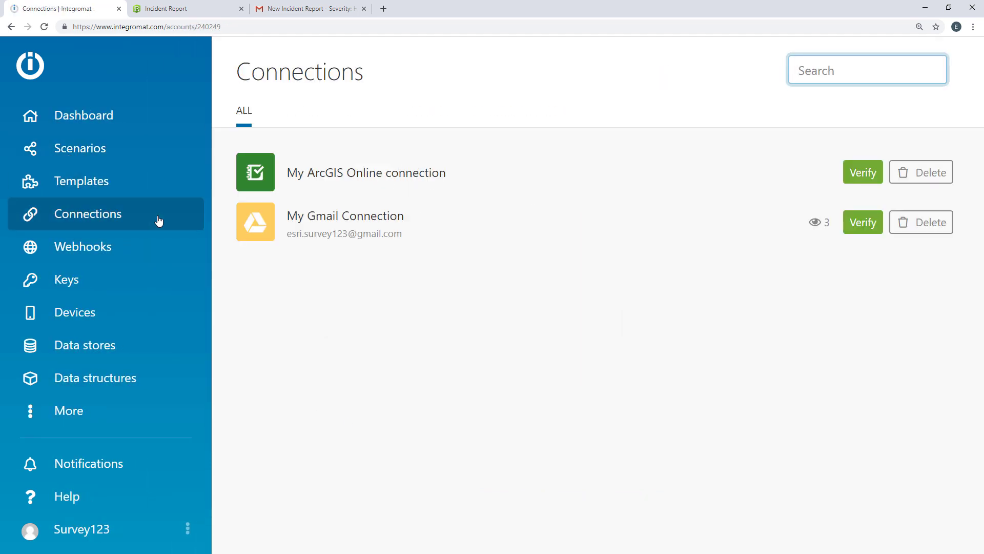
pyautogui.click(158, 259)
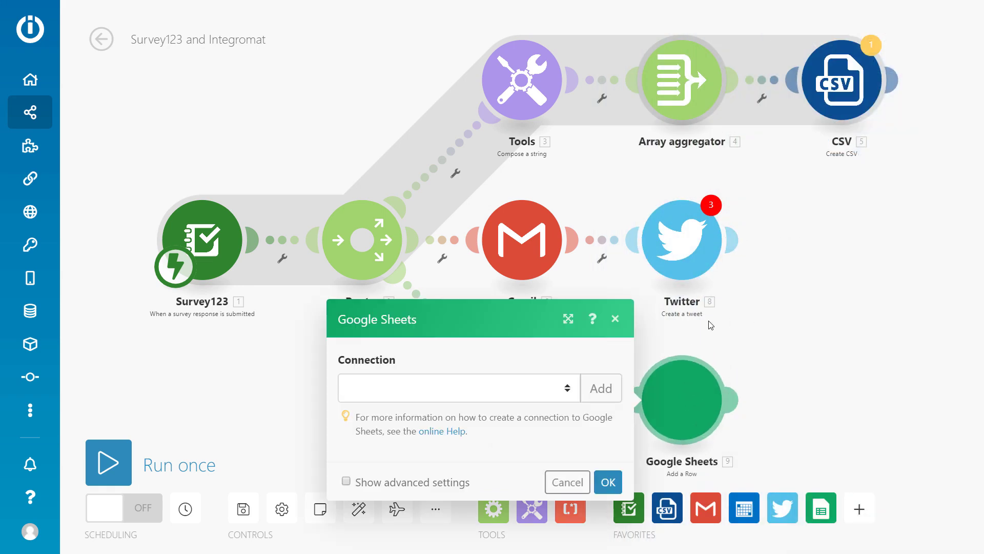
# Step: Filter templates by Survey123 and open 'Create a feature report and upload it to OneDrive for Business'
pyautogui.click(615, 321)
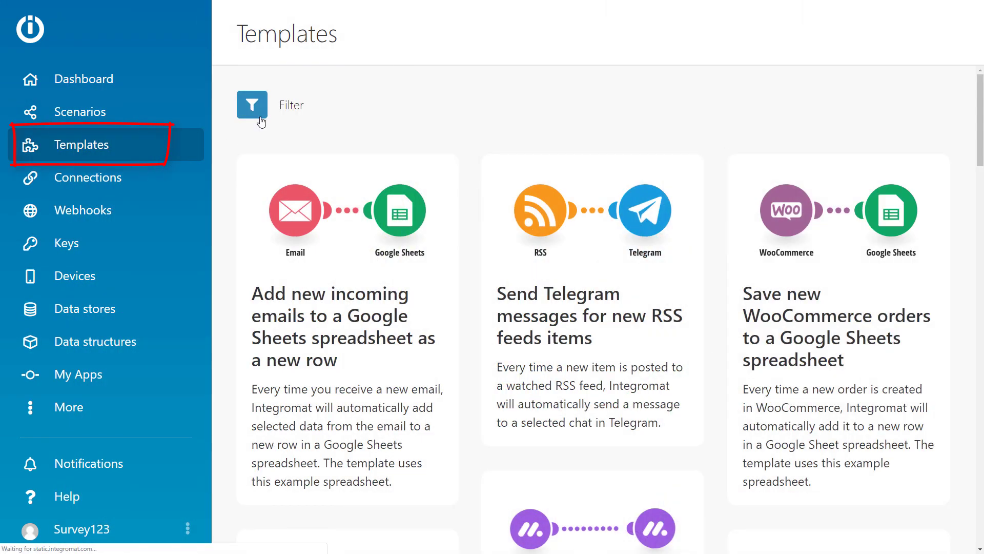
pyautogui.click(262, 118)
pyautogui.click(592, 53)
pyautogui.write('survey123')
pyautogui.click(390, 141)
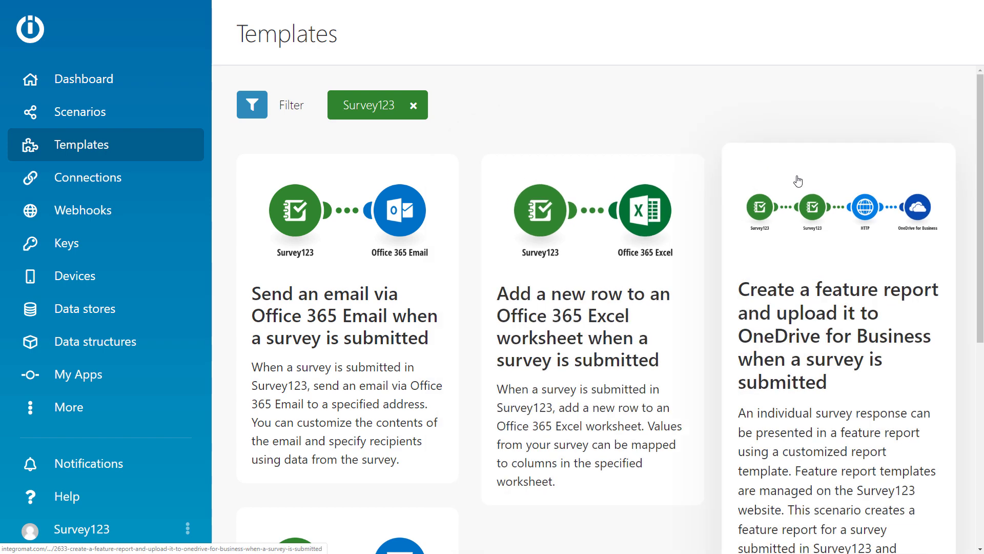
pyautogui.click(798, 180)
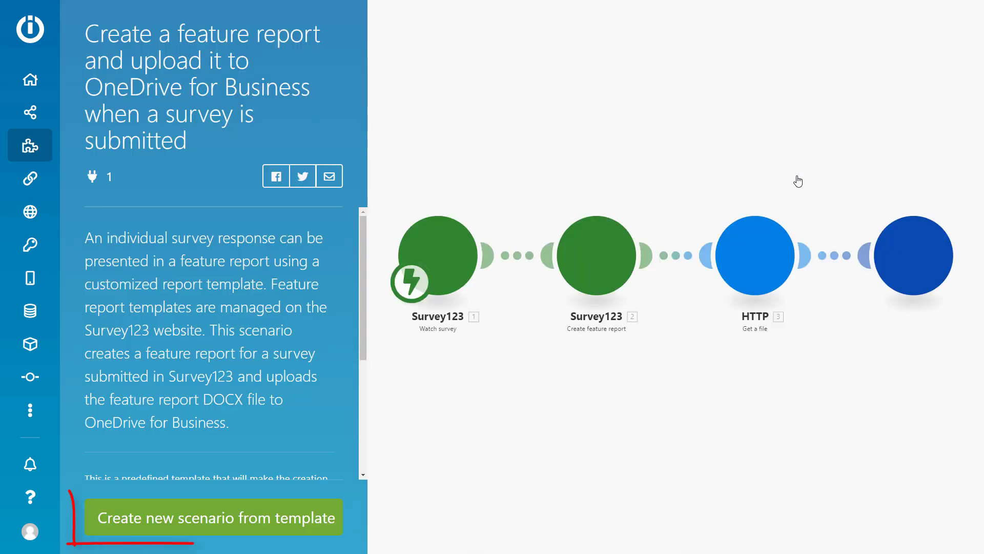